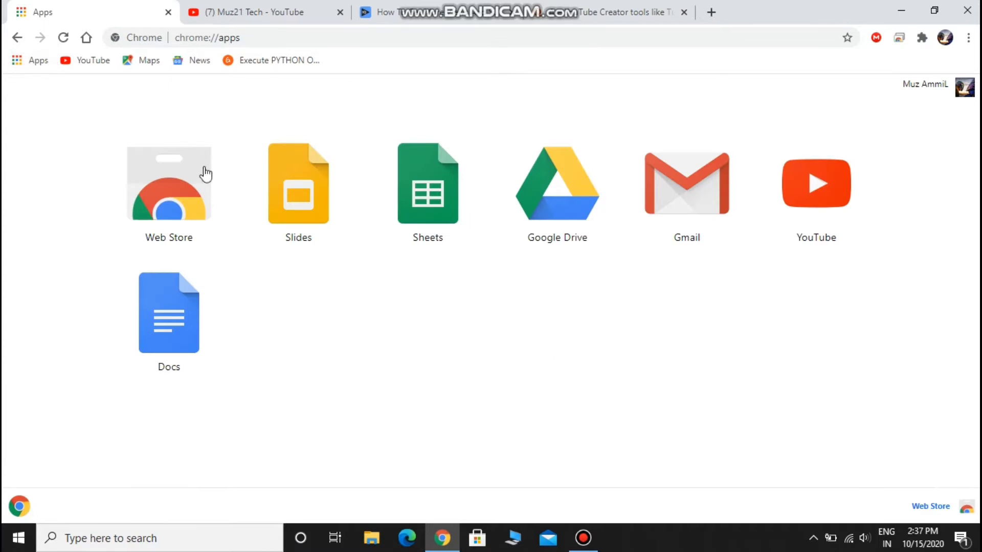
Step: Search the Chrome Web Store for 'vidiq' and add vidIQ Vision for YouTube to Chrome
left_click(194, 186)
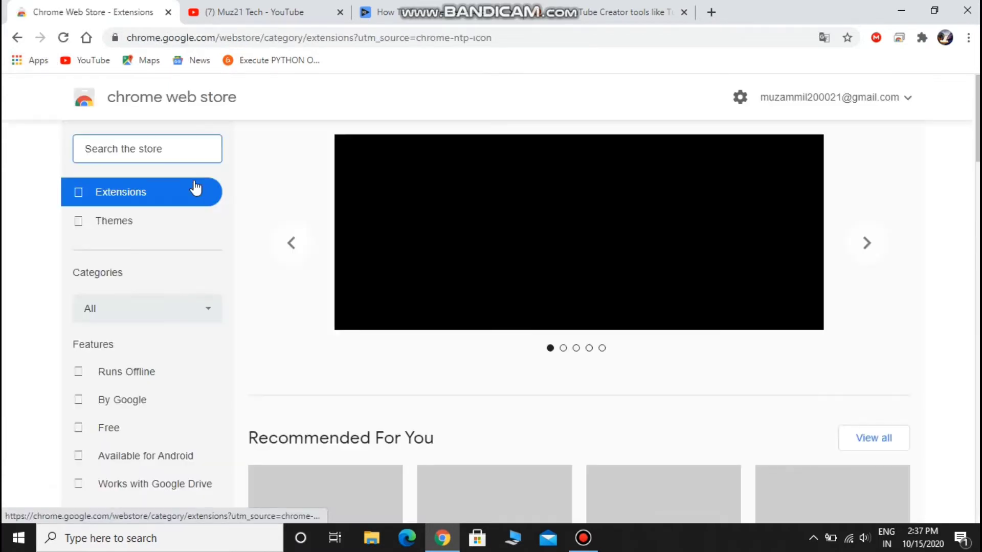
left_click(169, 149)
type("vidi")
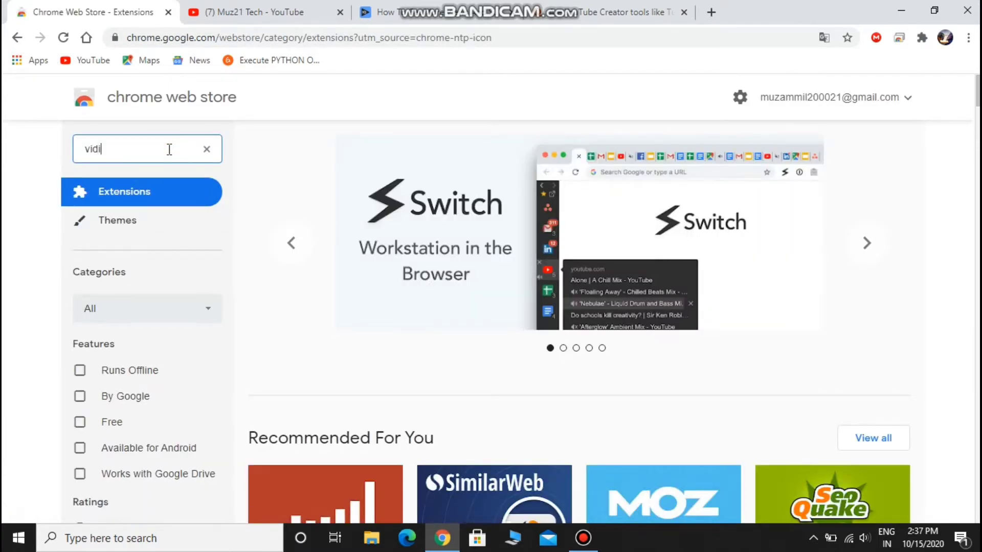
type("q")
left_click(113, 186)
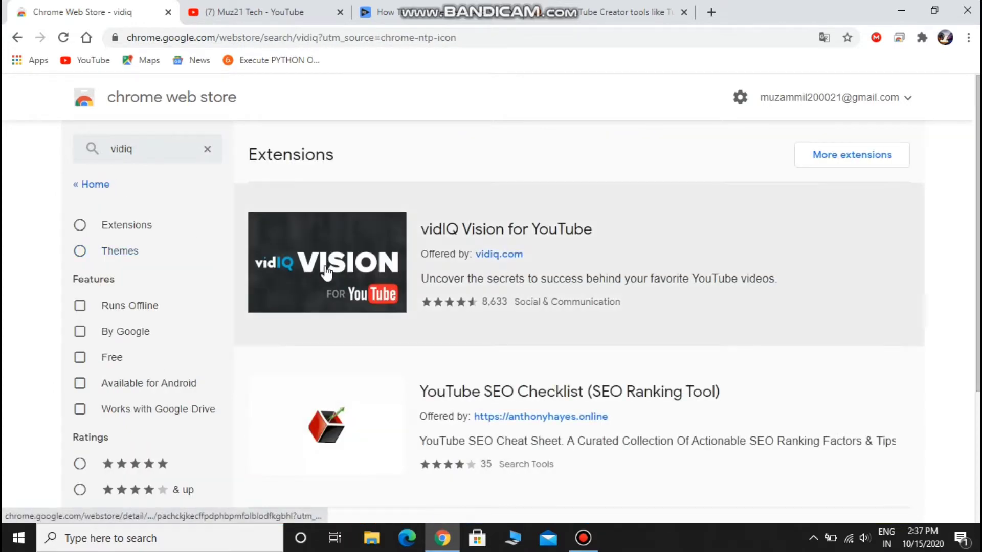
left_click(379, 252)
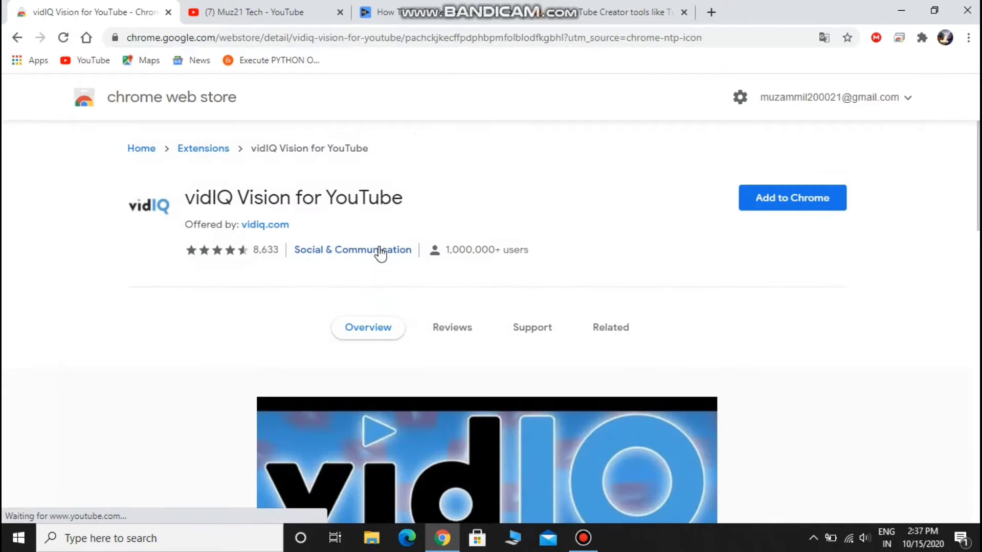
left_click(782, 199)
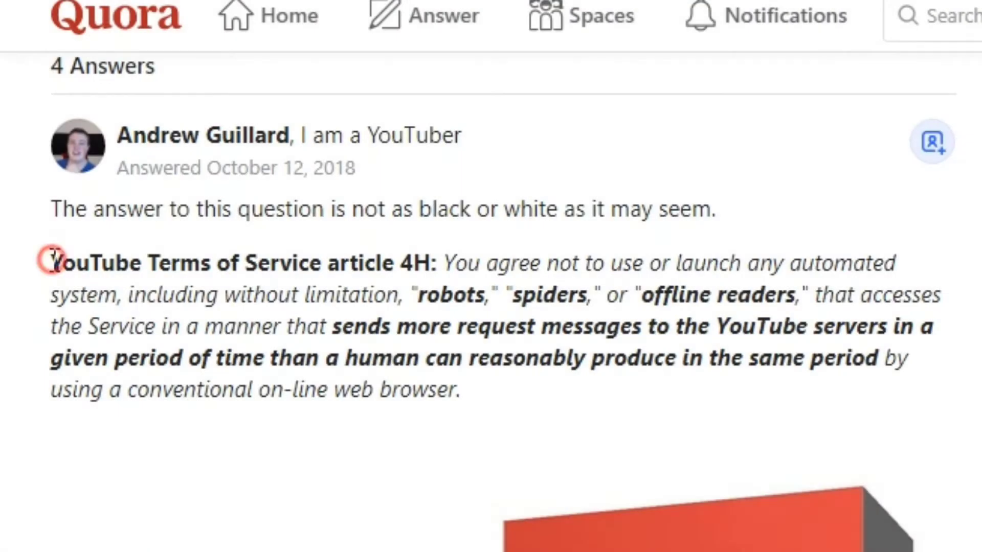
Step: Select the YouTube terms of service paragraph on the page
left_click_drag(52, 261, 389, 444)
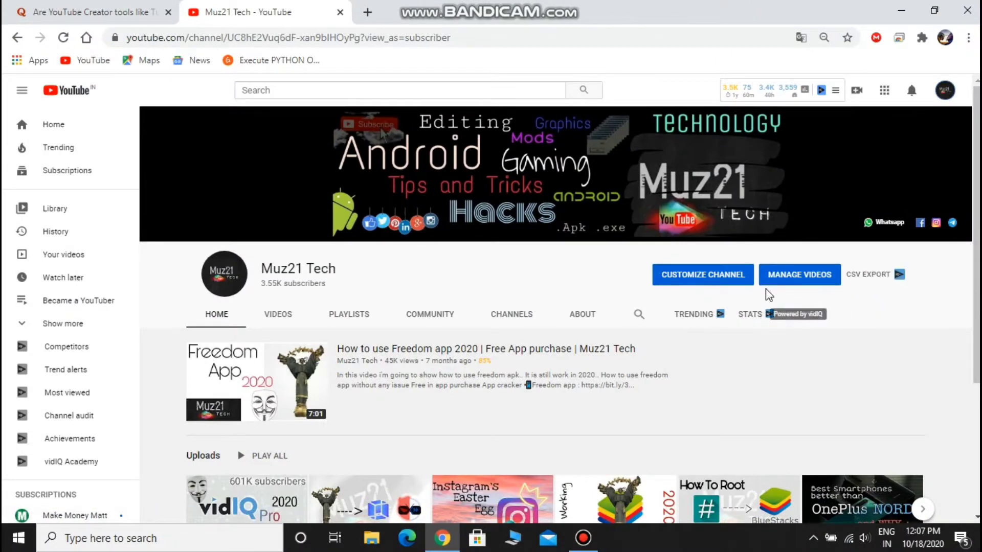
Step: Open vidIQ's Competitors tool and search 'piediepie' to find PewDiePie's channel
mouse_move(752, 91)
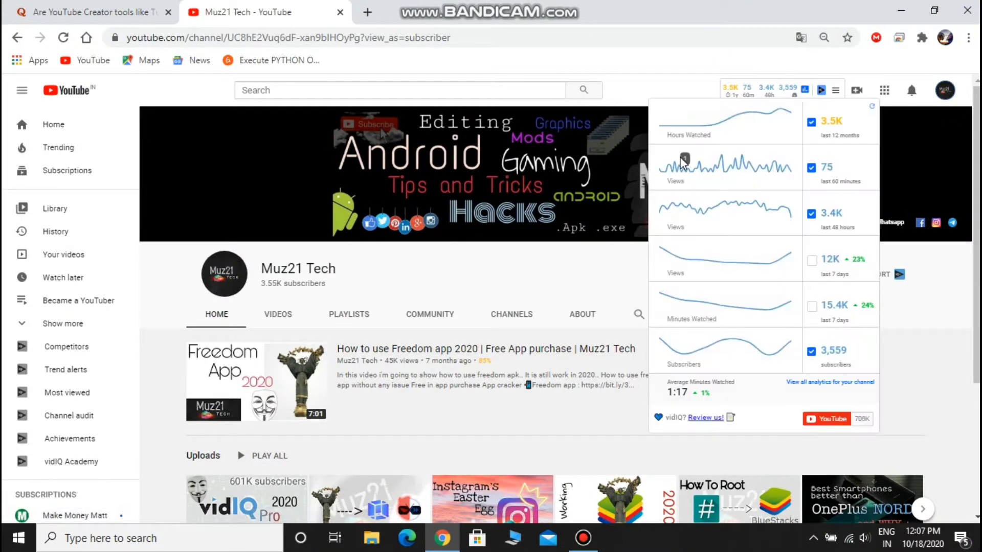
left_click(67, 347)
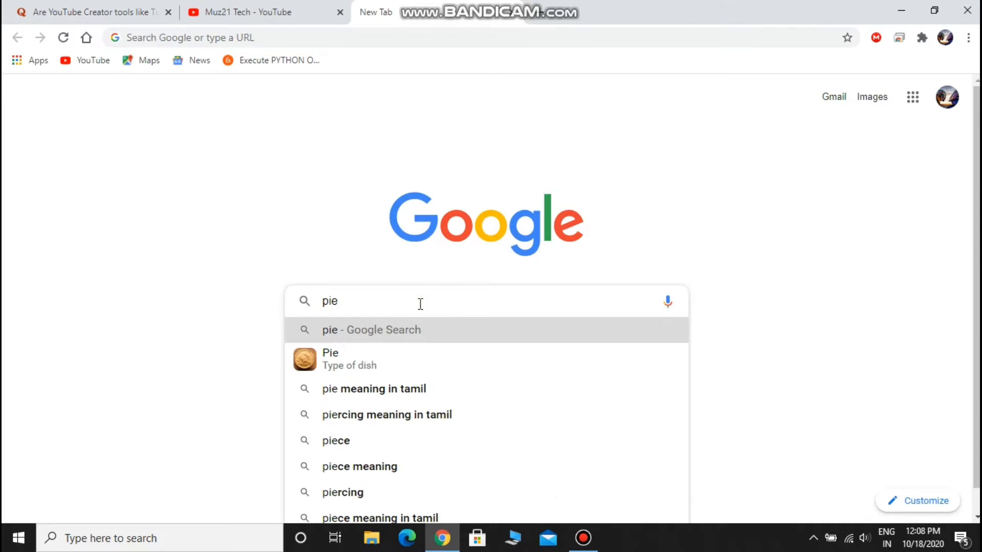
type("diepie")
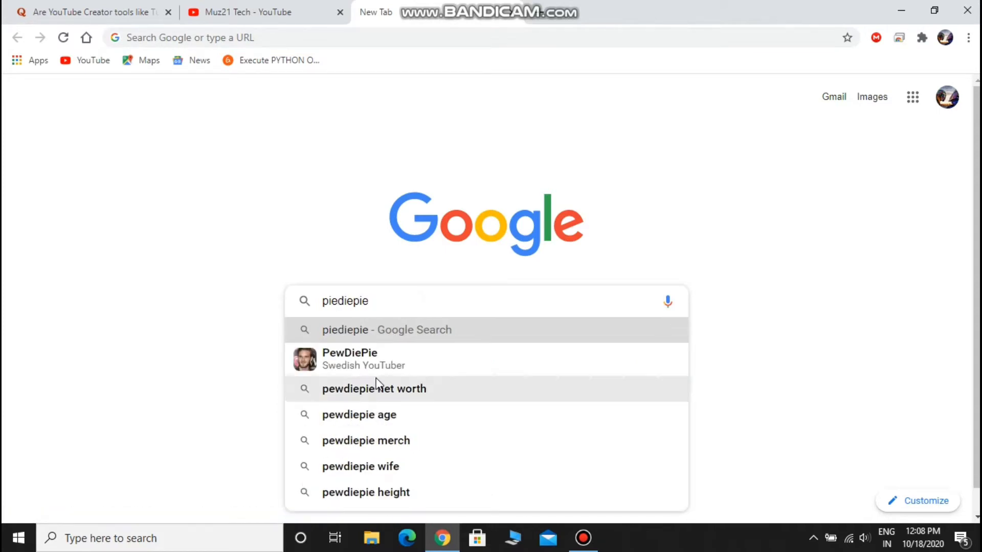
left_click(380, 364)
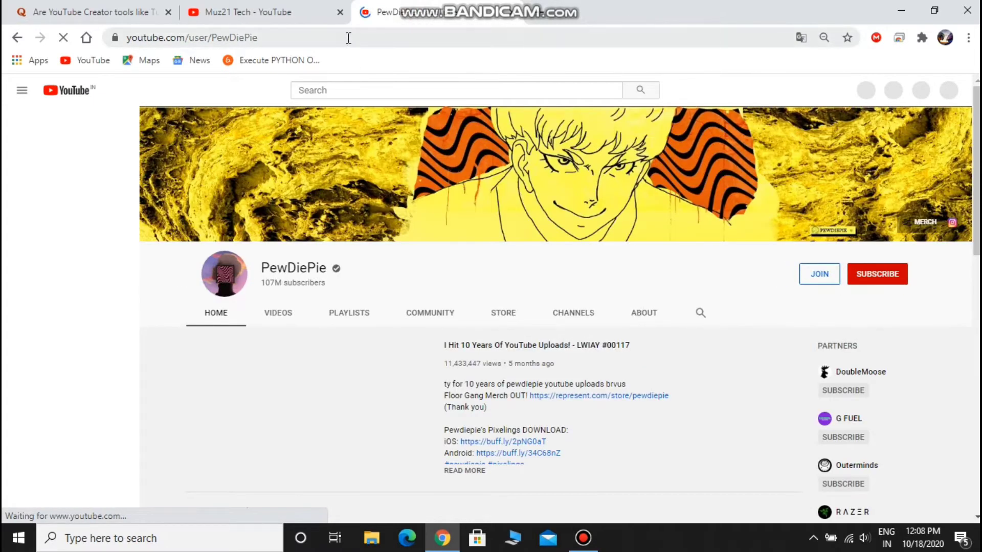
Step: Copy just 'PewDiePie' from the channel's web address
left_click(348, 37)
left_click_drag(278, 40, 269, 39)
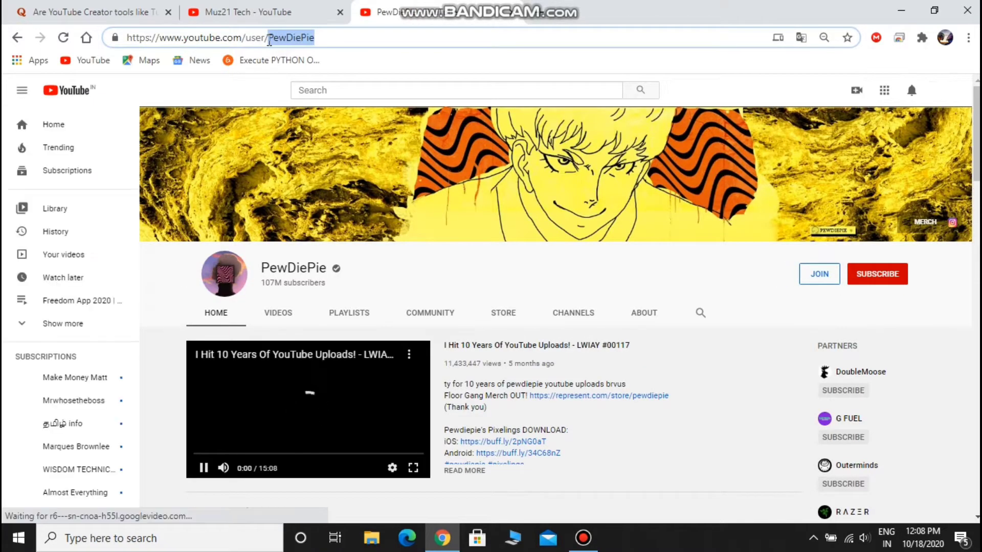
right_click(280, 39)
left_click(314, 140)
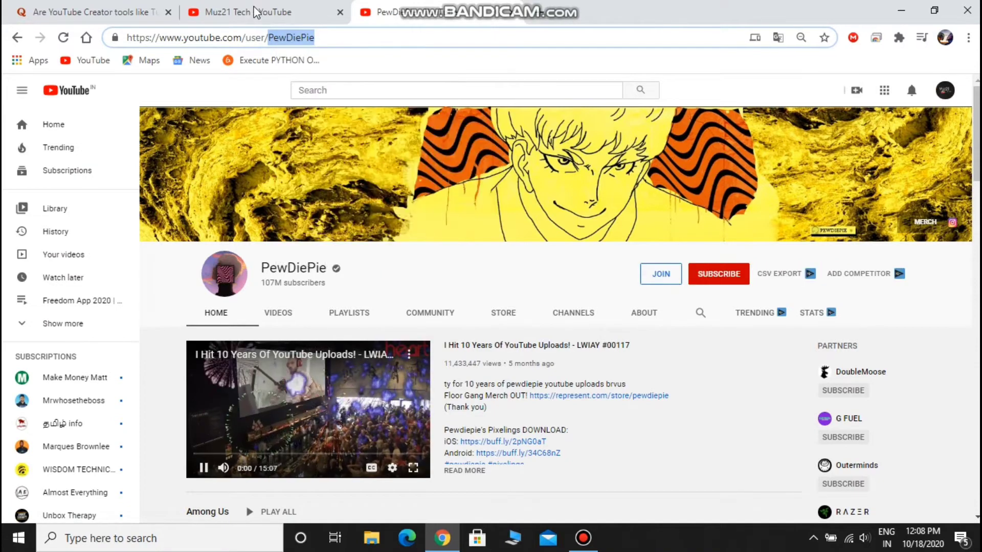
Step: Back on the Muz21 Tech tab, paste PewDiePie into the channel ID field and add it as a competitor
left_click(256, 12)
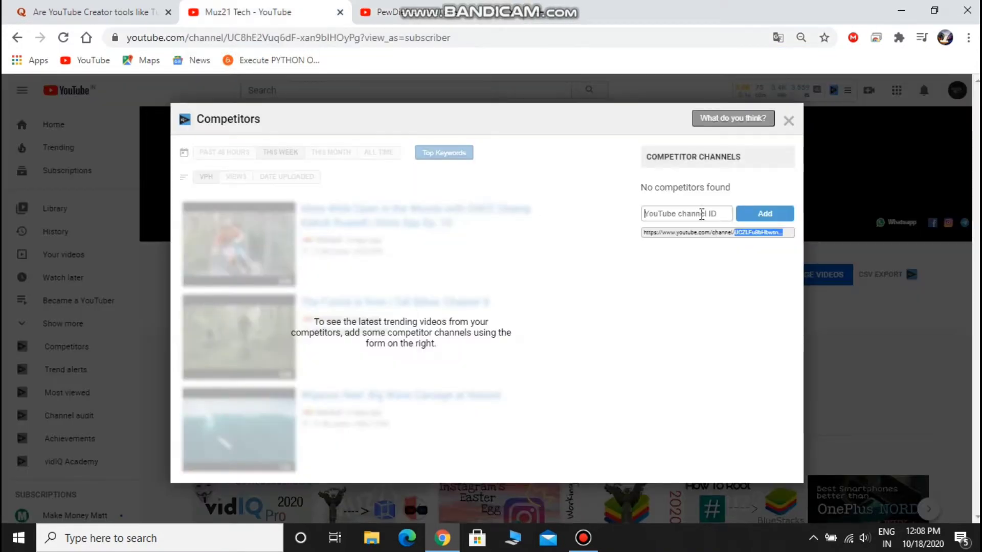
right_click(701, 218)
left_click(747, 328)
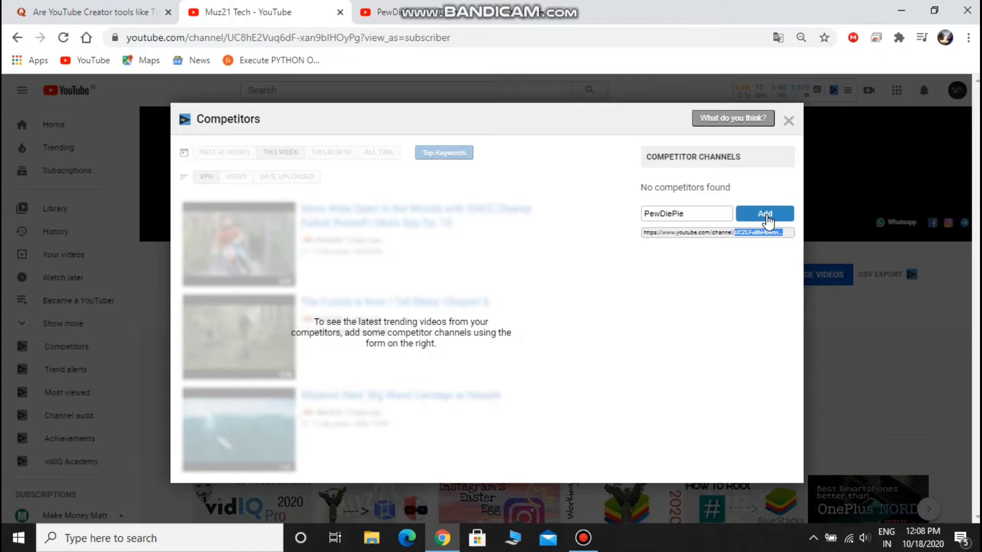
left_click(767, 220)
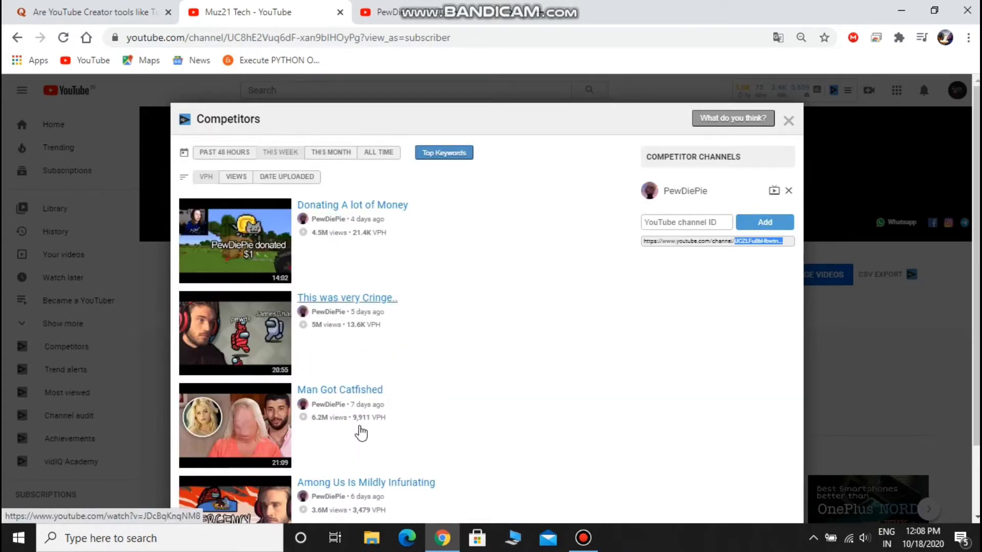
Step: View PewDiePie's videos for This Month and All Time, sorted by Views and Date Uploaded, then close
left_click(338, 153)
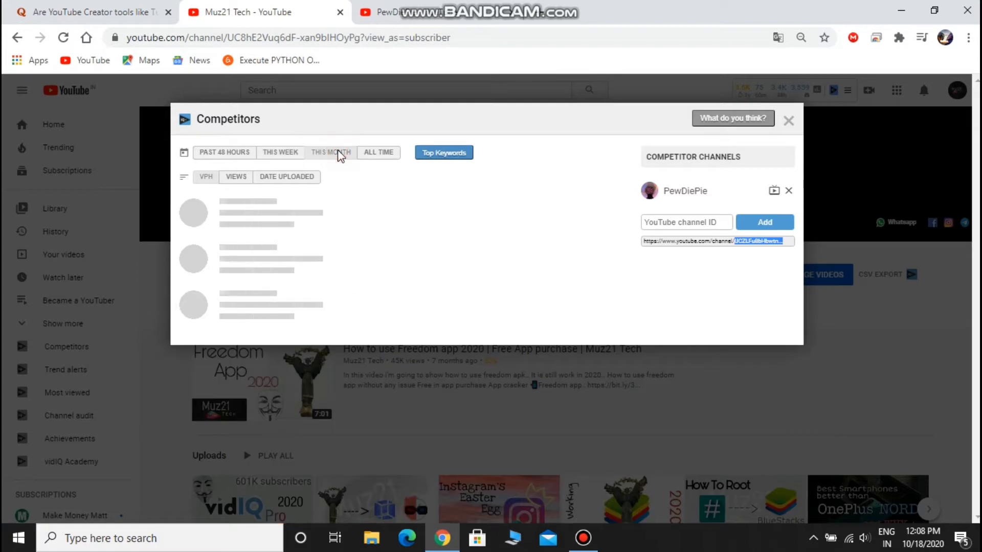
left_click(377, 159)
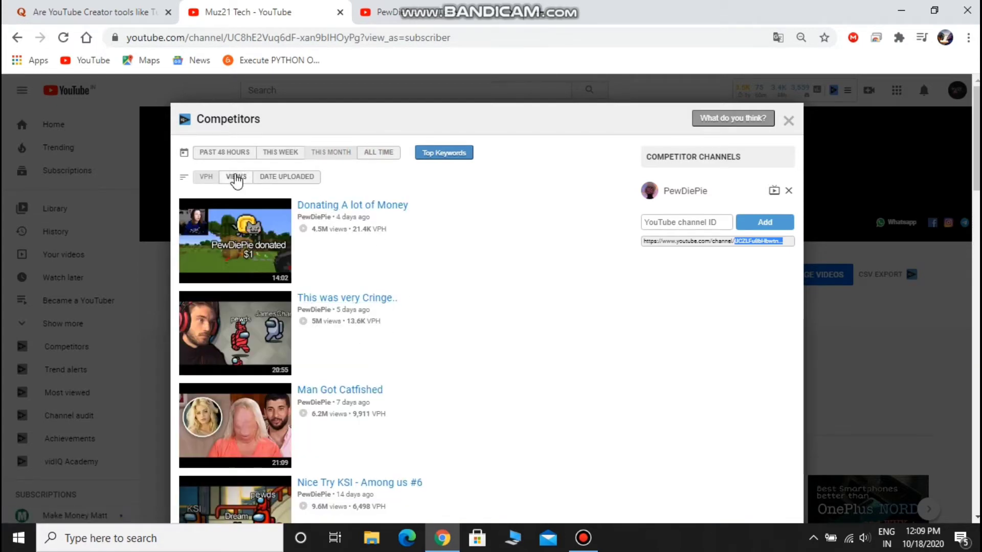
left_click(235, 177)
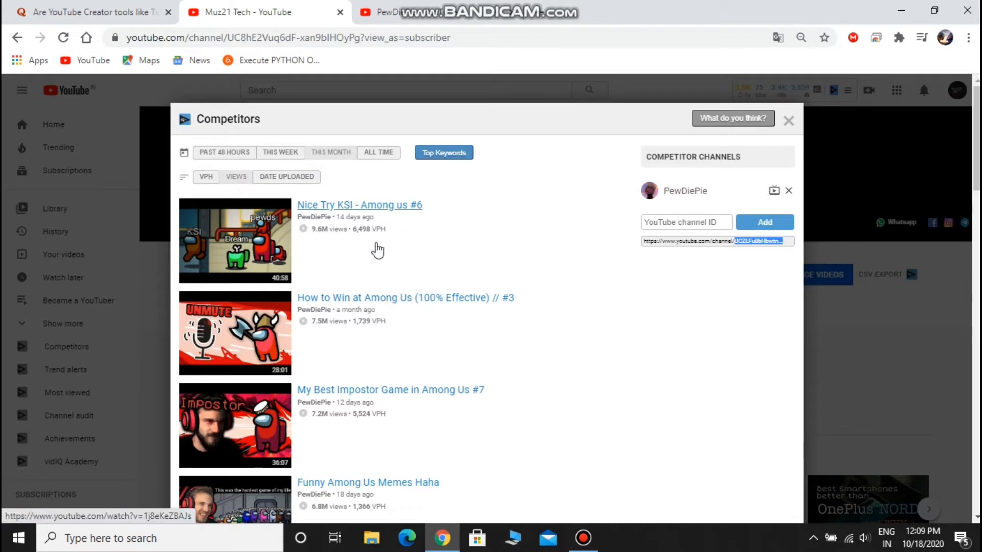
left_click(296, 176)
left_click(788, 121)
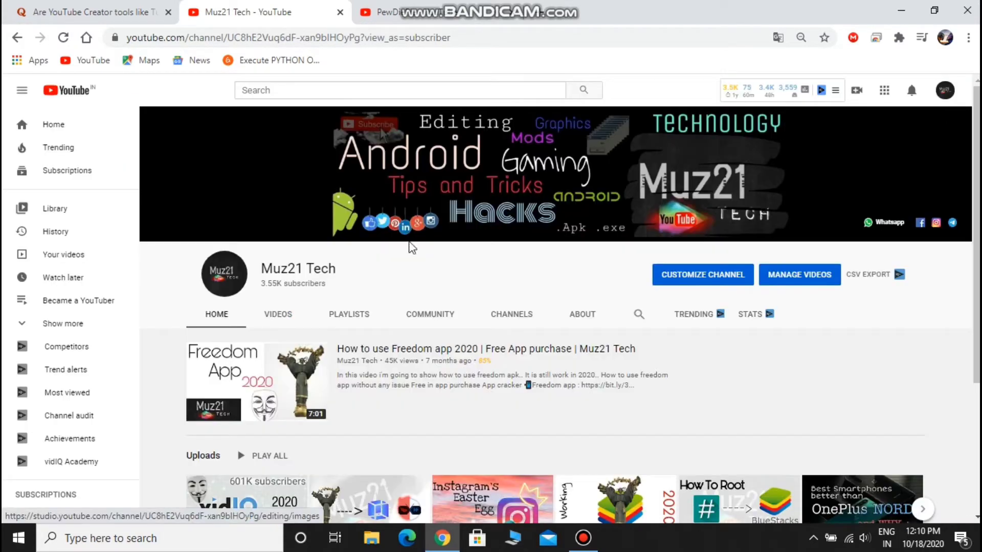
left_click(56, 369)
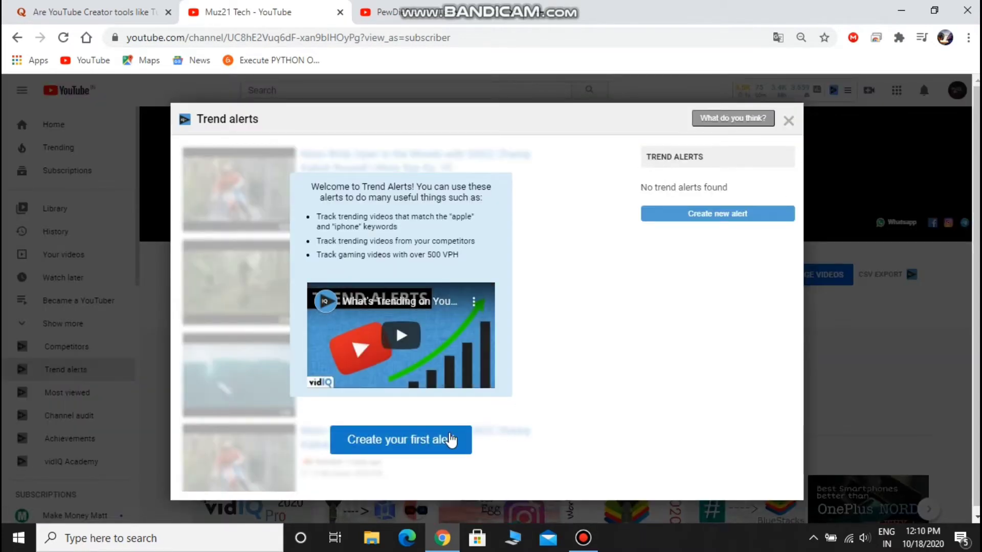
left_click(450, 440)
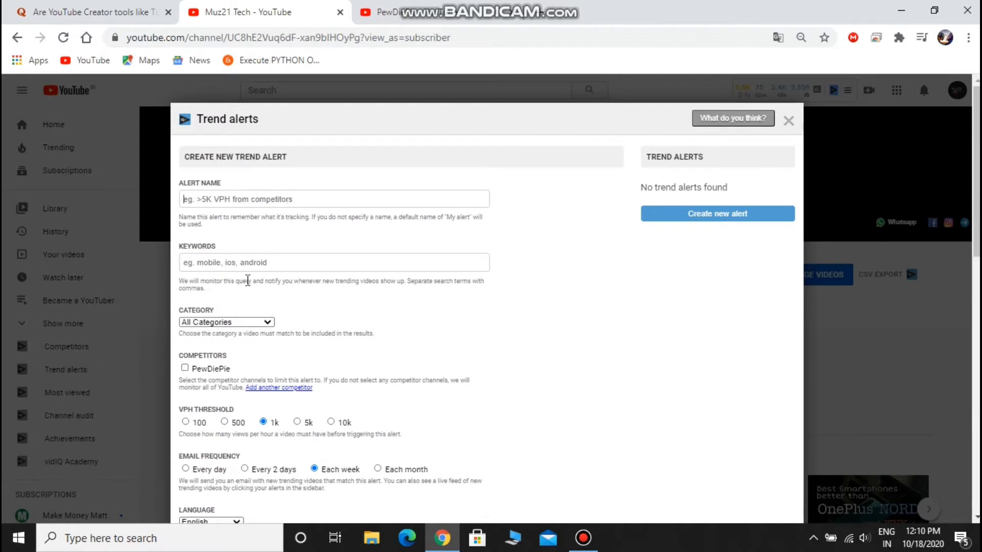
left_click(245, 323)
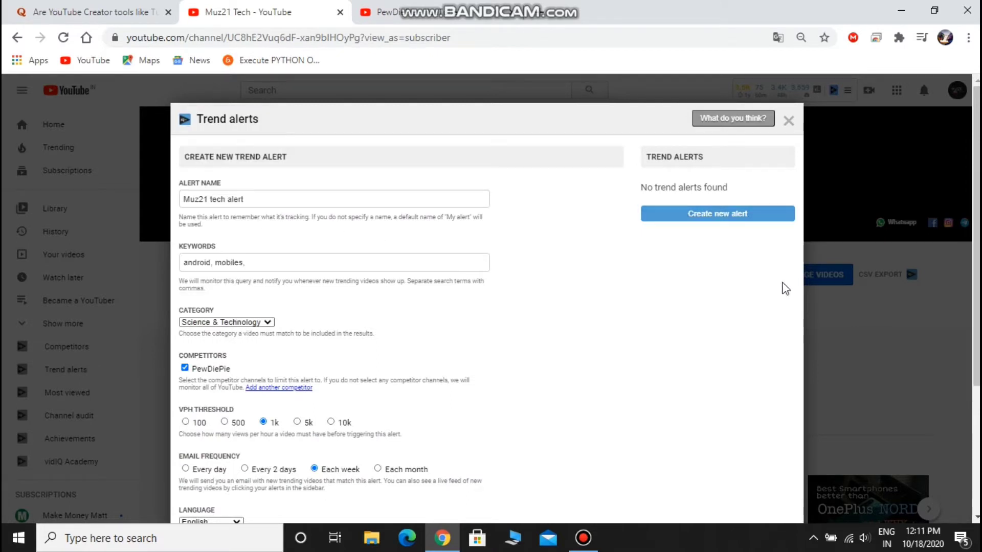
scroll(501, 383, "down", 1)
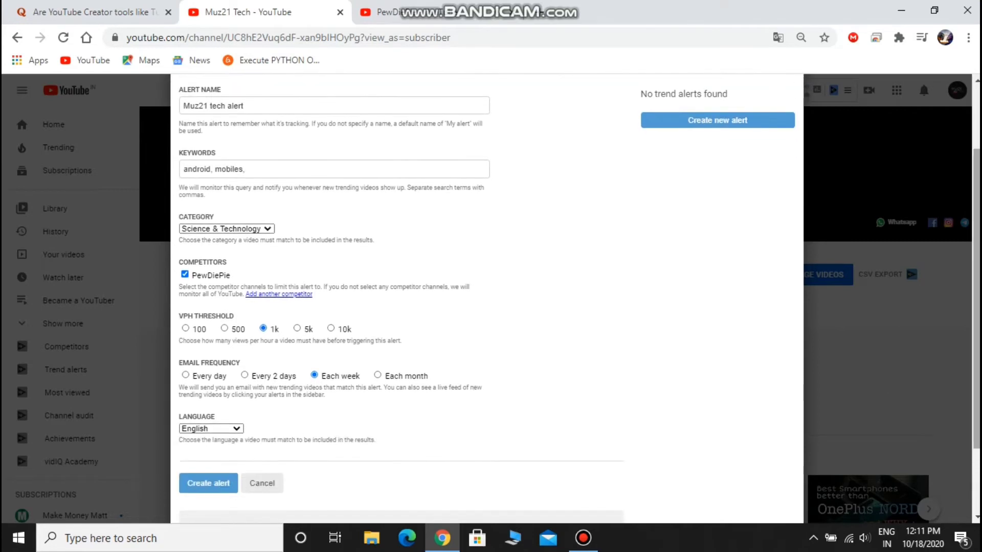
scroll(614, 255, "up", 2)
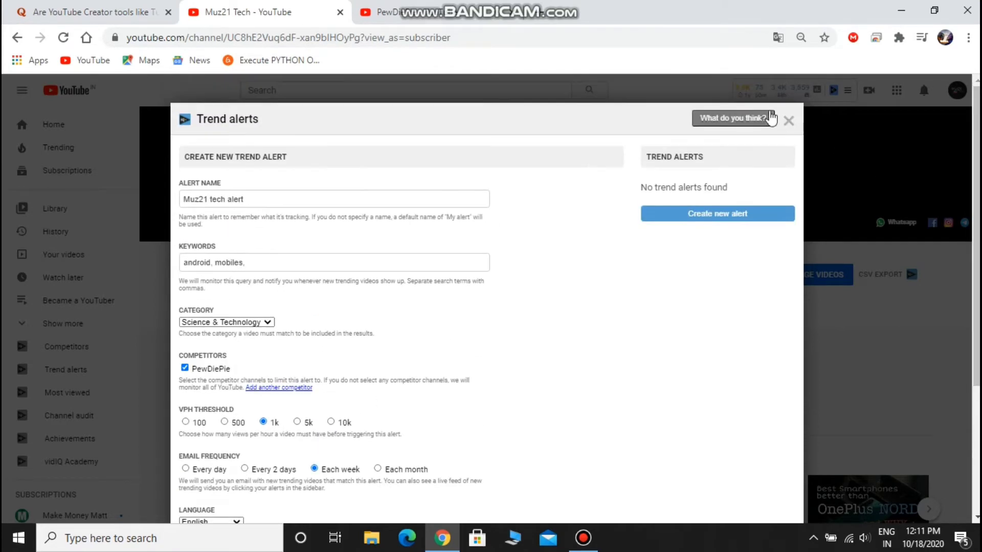
left_click(785, 119)
left_click(77, 393)
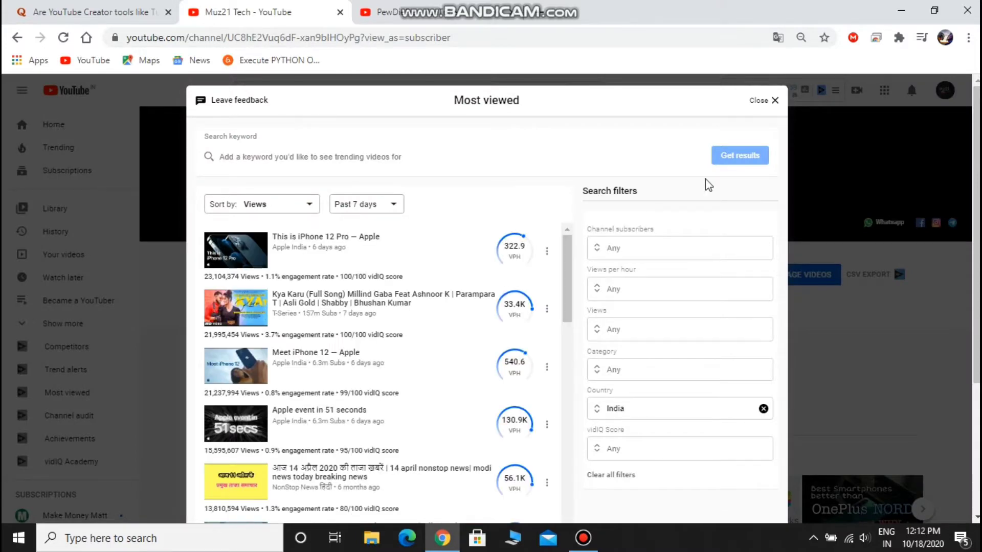
left_click(775, 102)
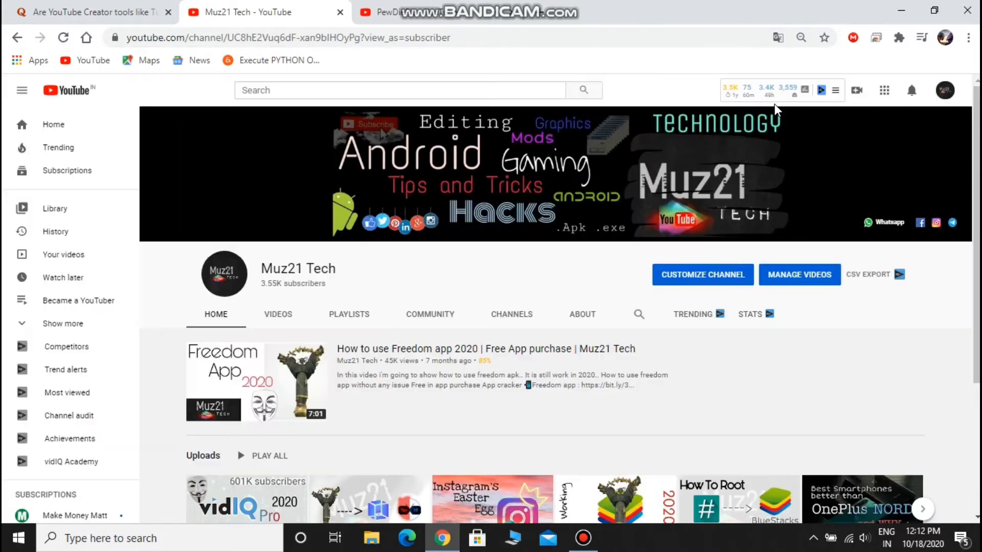
Step: Open the Channel Audit and check which videos are missing cards
left_click(74, 417)
scroll(343, 125, "down", 2)
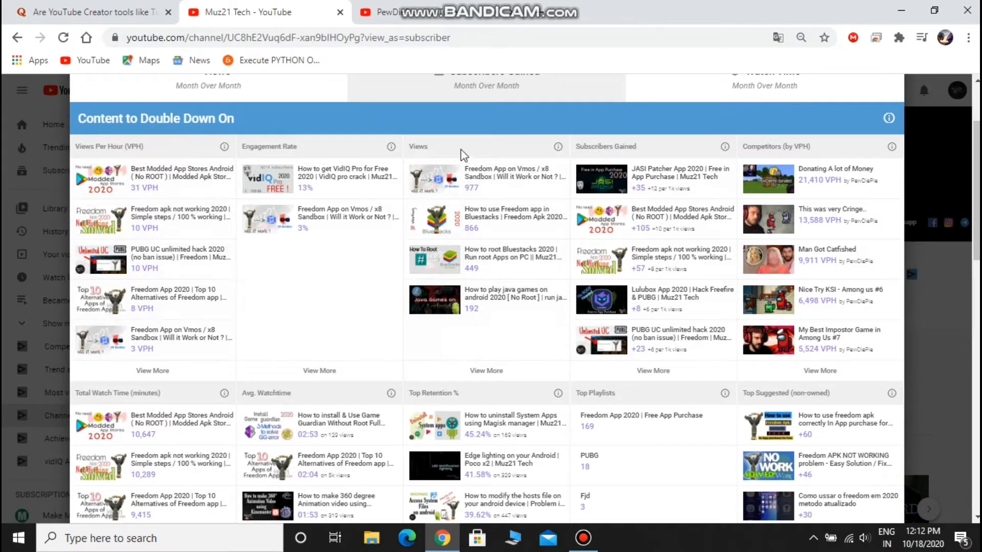
scroll(666, 150, "down", 7)
scroll(264, 439, "down", 8)
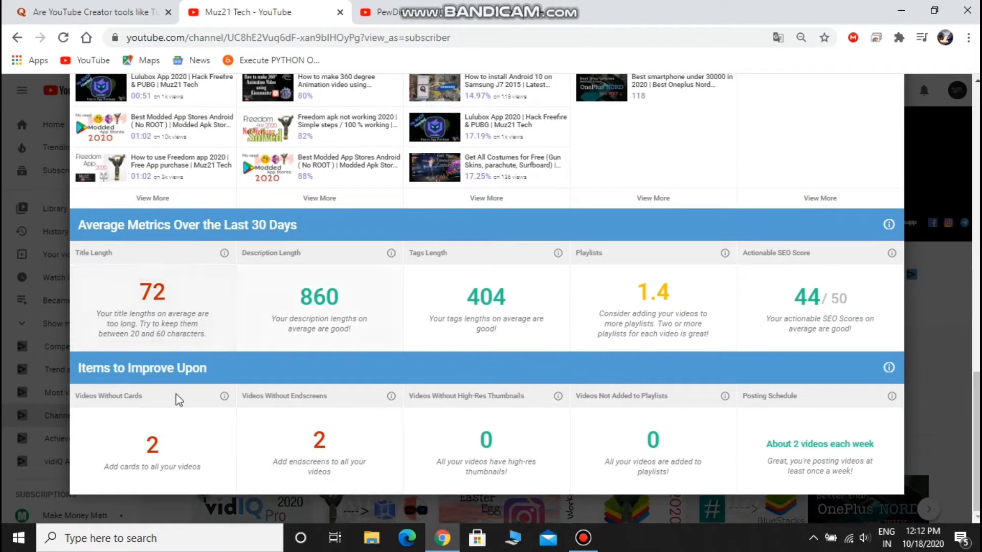
left_click(180, 481)
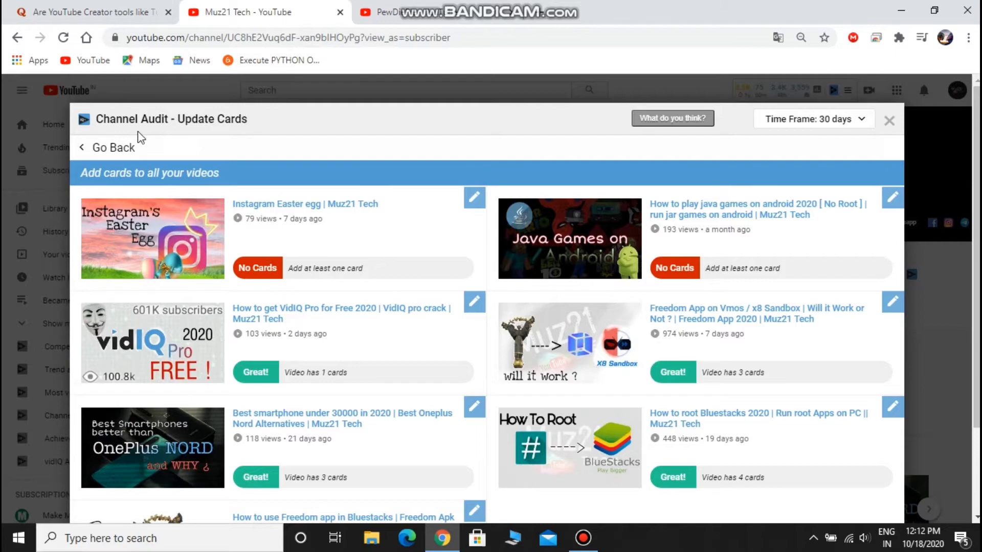
left_click(124, 148)
Step: Review the videos without end screens and those with overlong titles, then close the audit
scroll(125, 154, "down", 8)
left_click(357, 455)
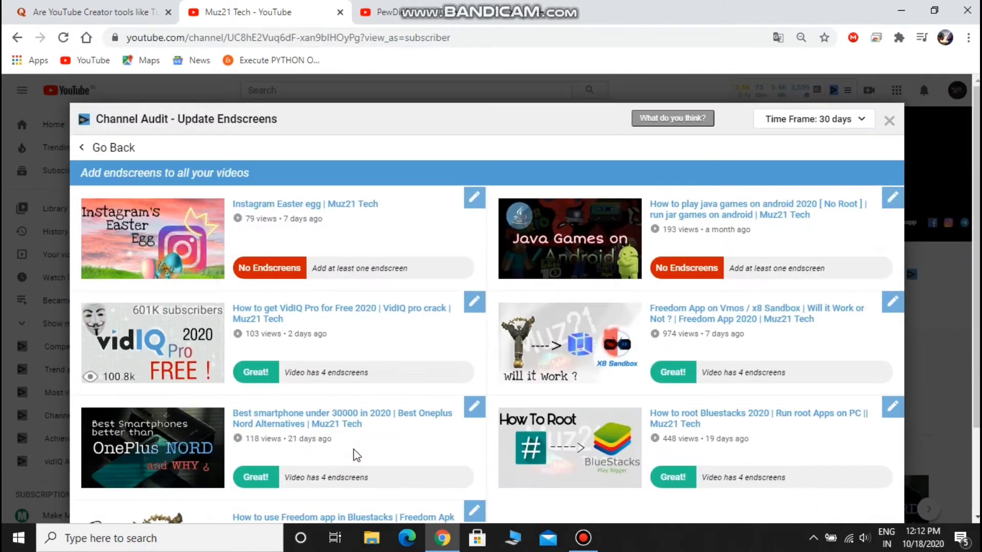
left_click(92, 148)
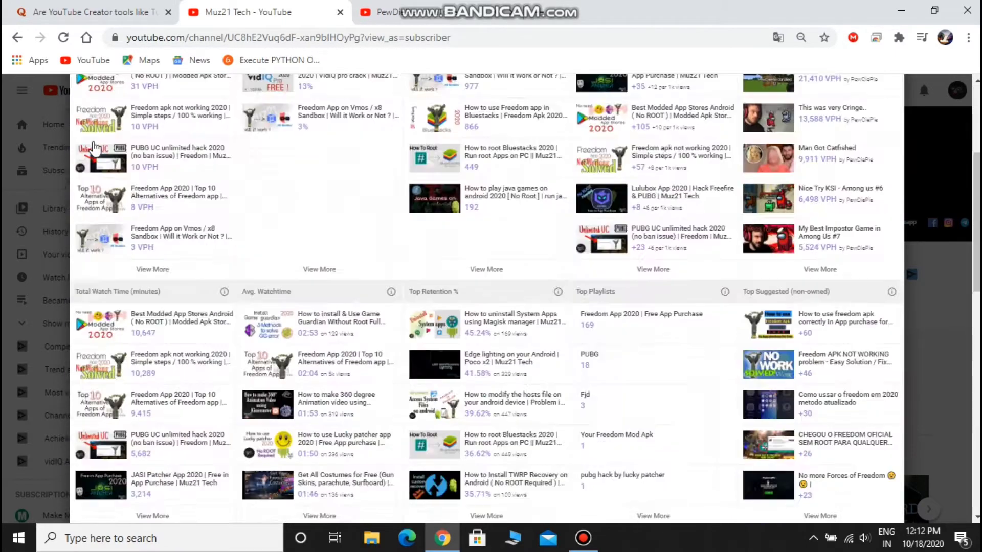
scroll(347, 289, "down", 8)
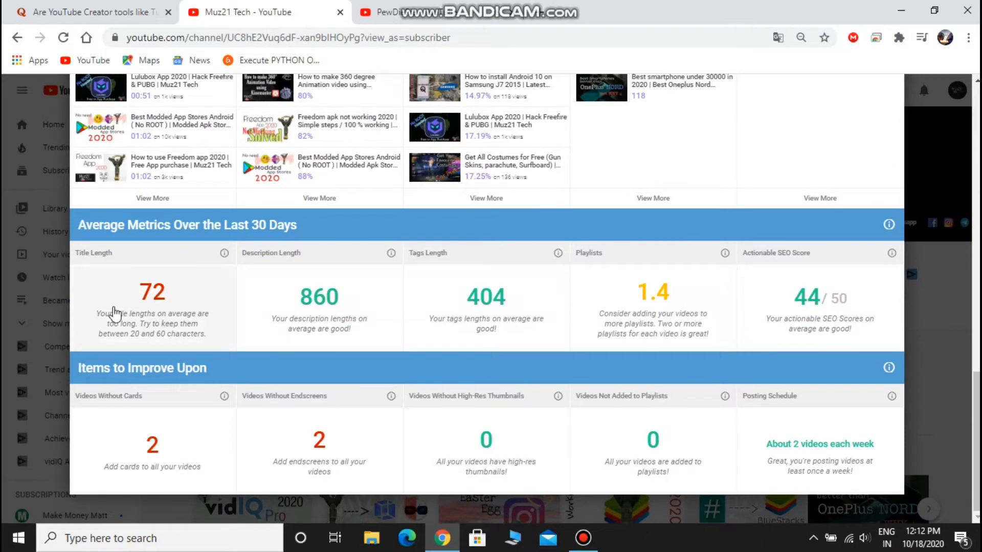
left_click(115, 312)
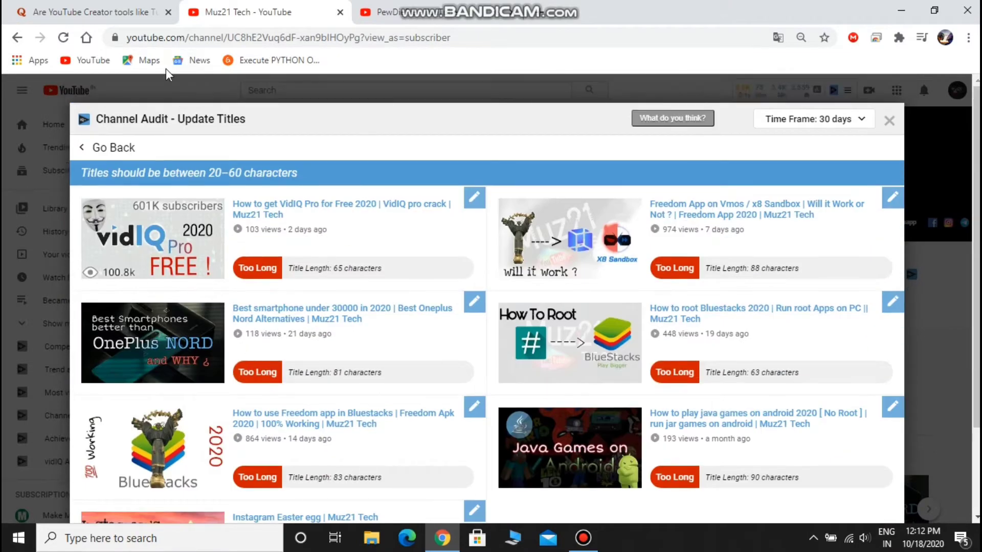
left_click(91, 147)
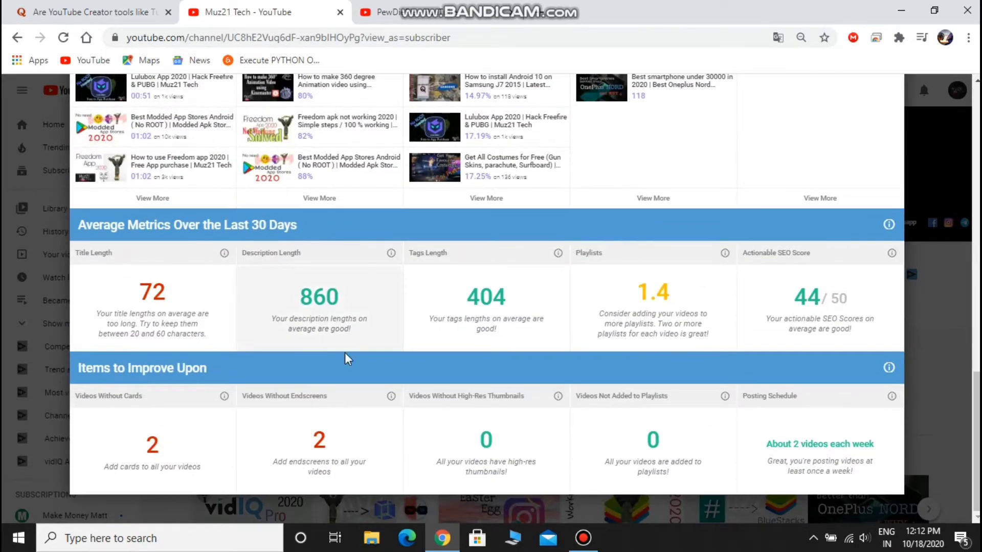
left_click_drag(976, 440, 976, 217)
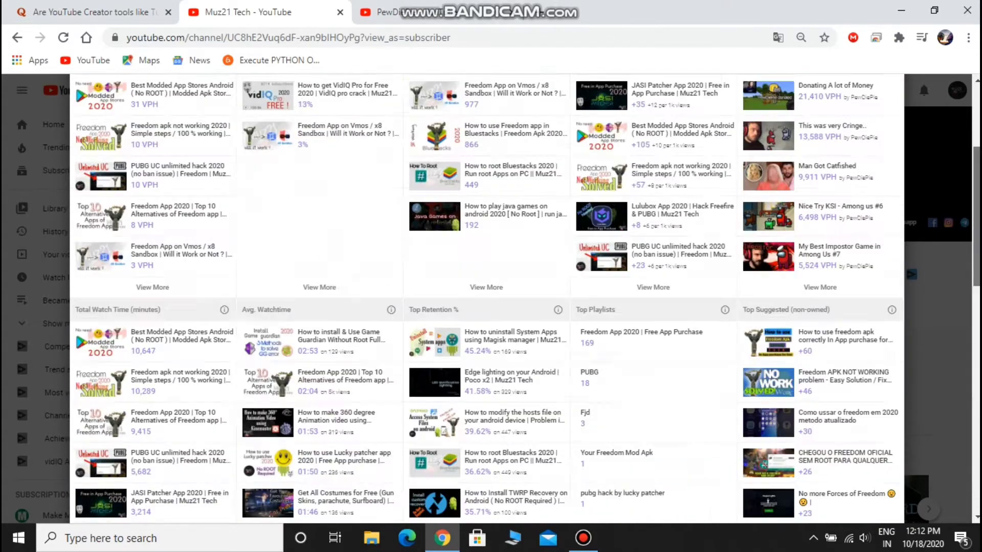
scroll(460, 230, "up", 4)
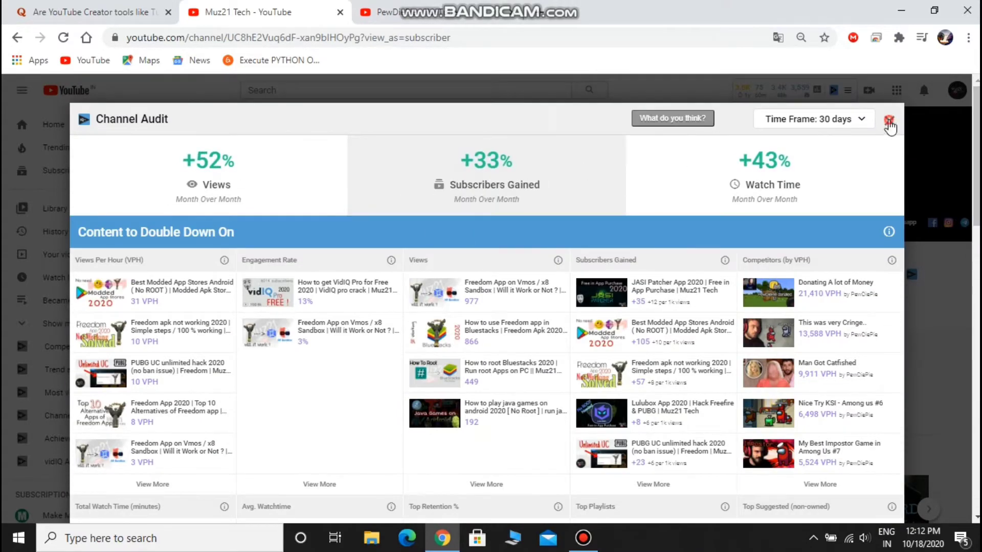
left_click(889, 121)
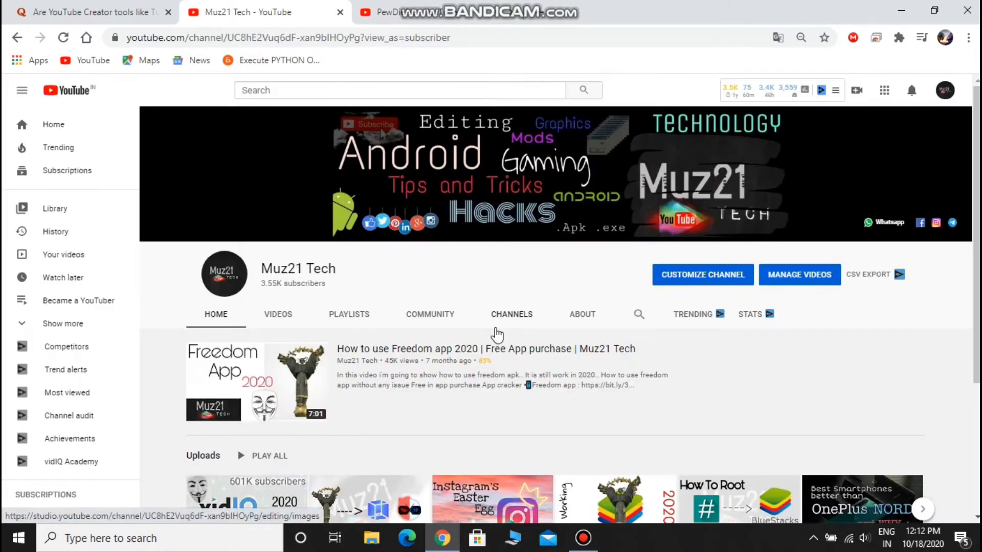
left_click(71, 438)
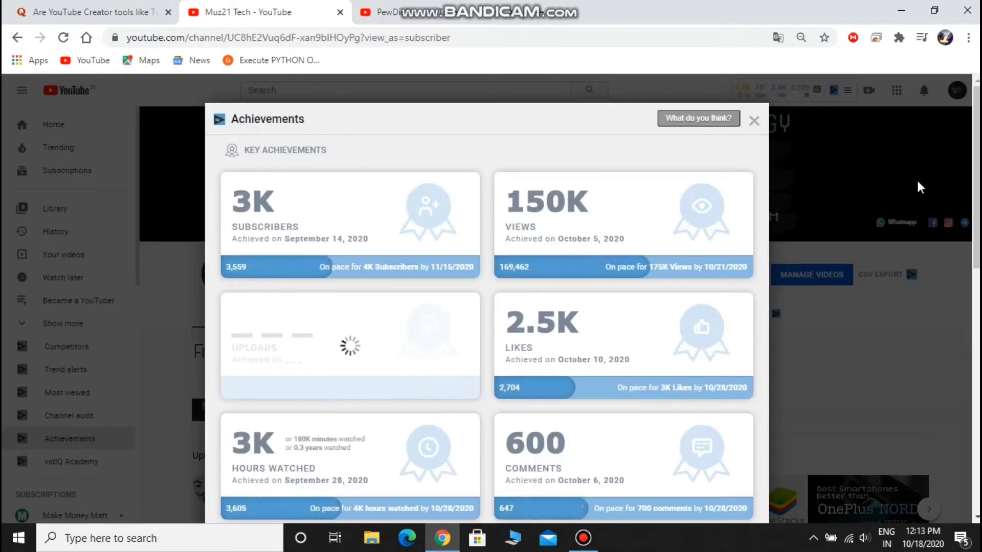
scroll(918, 187, "down", 4)
scroll(569, 324, "up", 8)
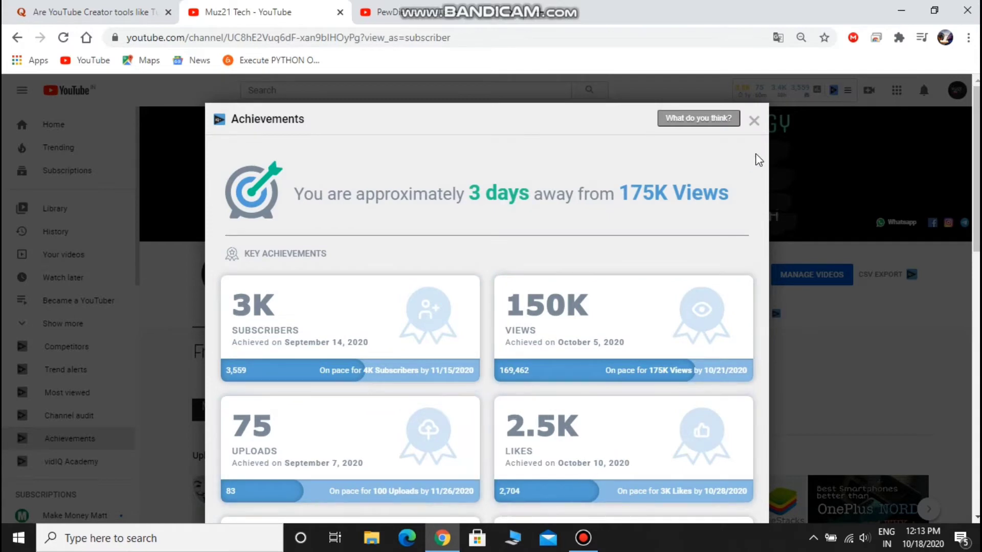
left_click(754, 121)
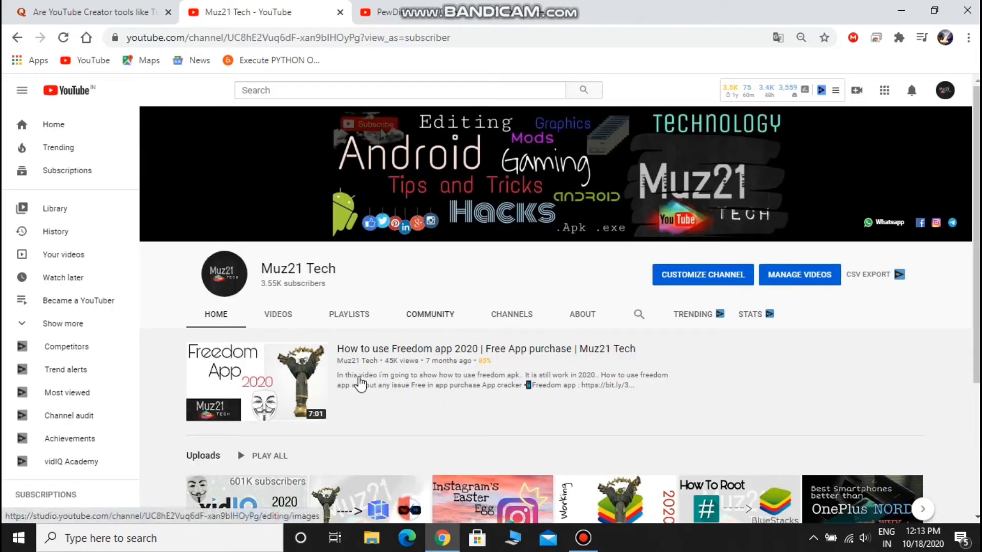
left_click(77, 462)
left_click(228, 309)
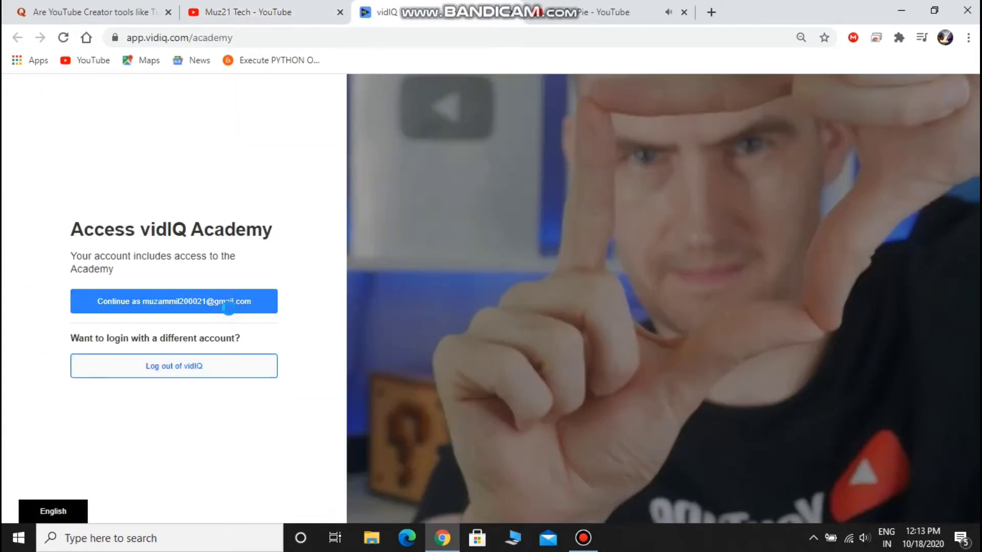
scroll(490, 306, "down", 15)
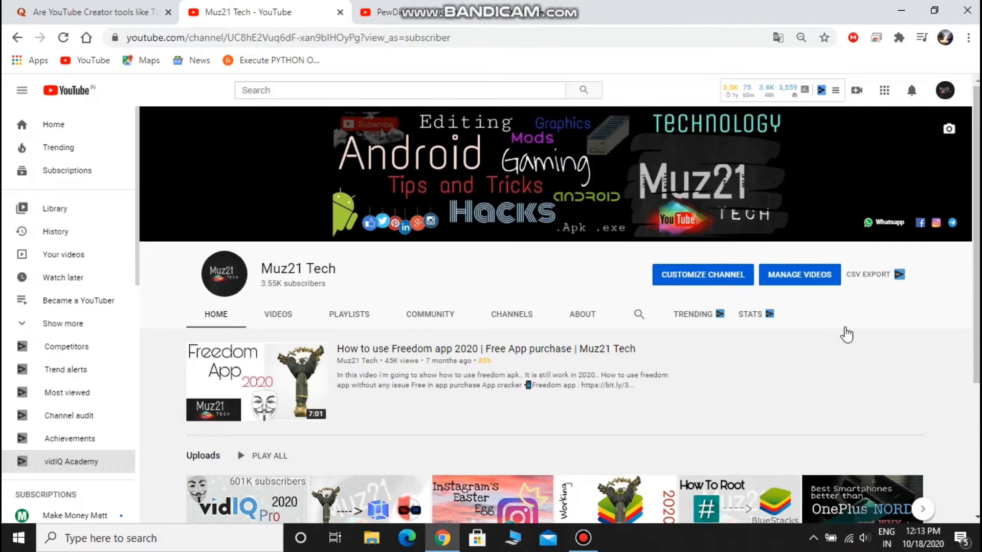
Step: Export all 83 channel videos to CSV, then show the Trending videos by views per hour
left_click(868, 290)
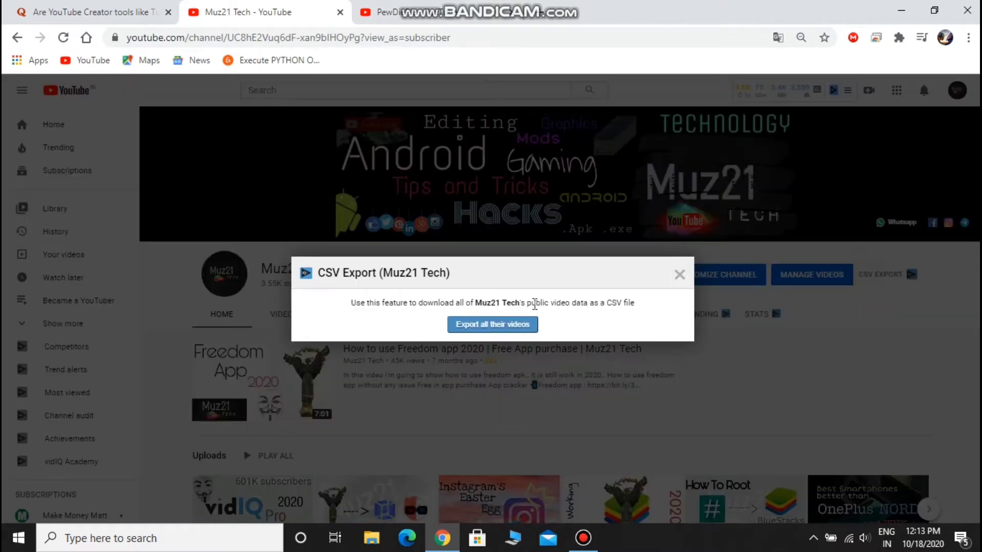
left_click(506, 329)
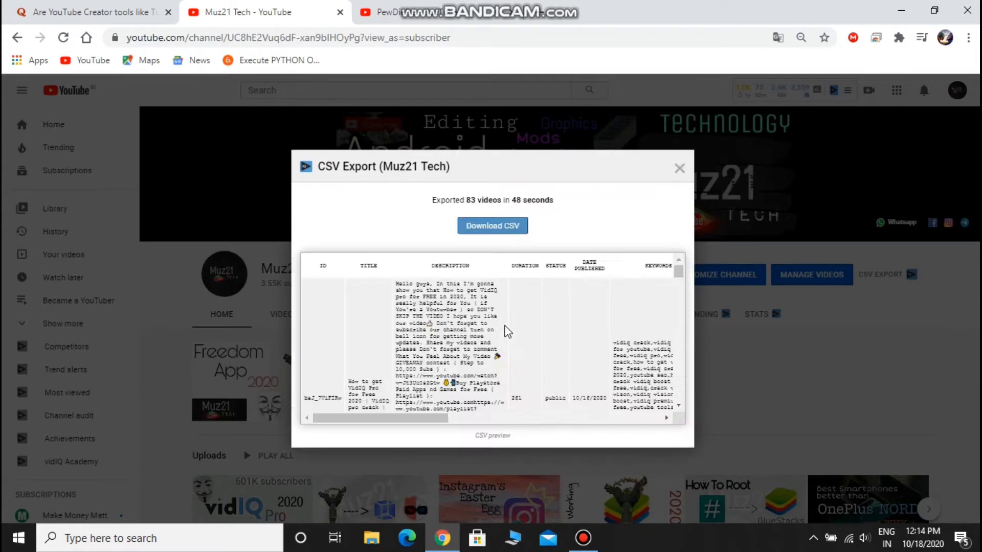
left_click_drag(679, 274, 680, 392)
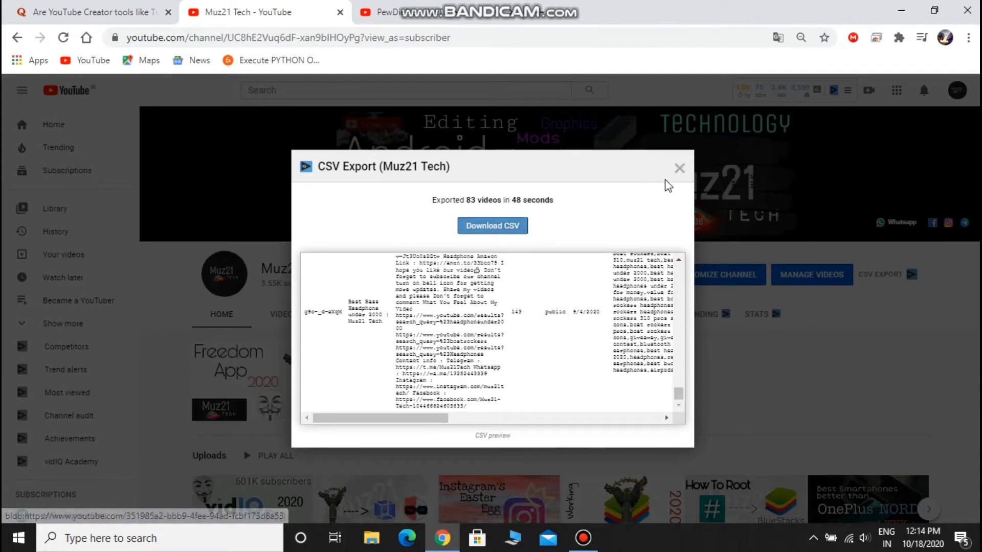
left_click(679, 168)
left_click(709, 320)
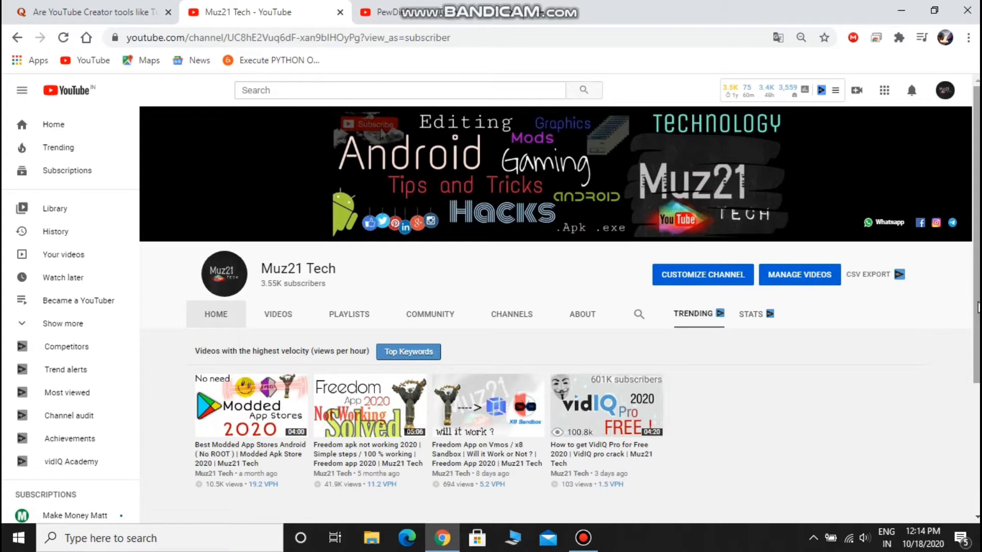
Step: Leave the Trending view for the channel's Home tab and scroll down to the Uploads row
scroll(977, 307, "down", 1)
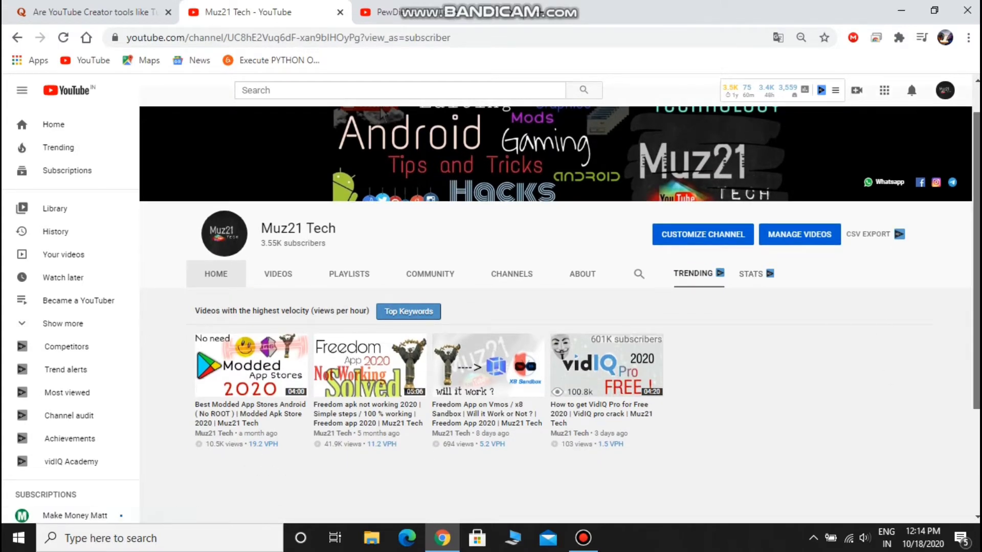
scroll(443, 294, "up", 1)
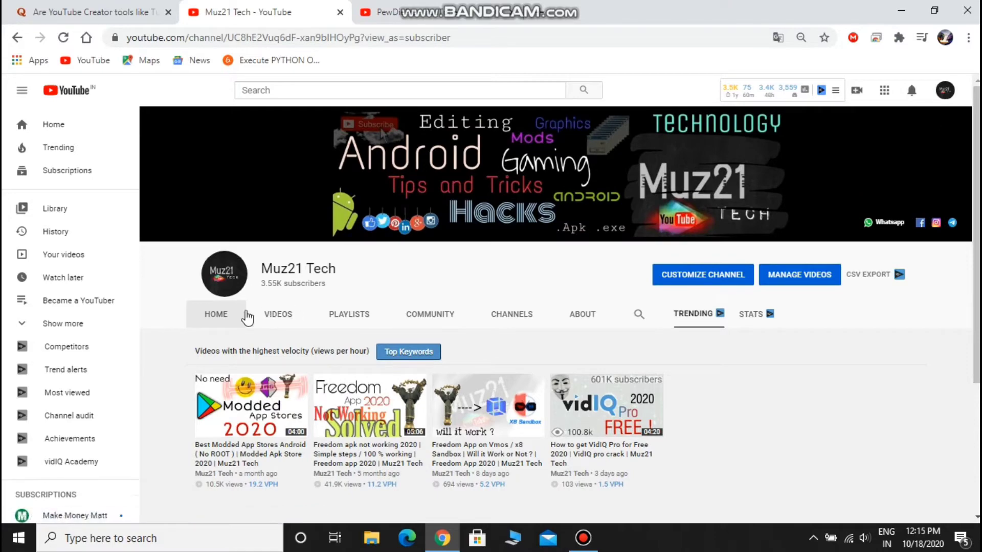
left_click(219, 317)
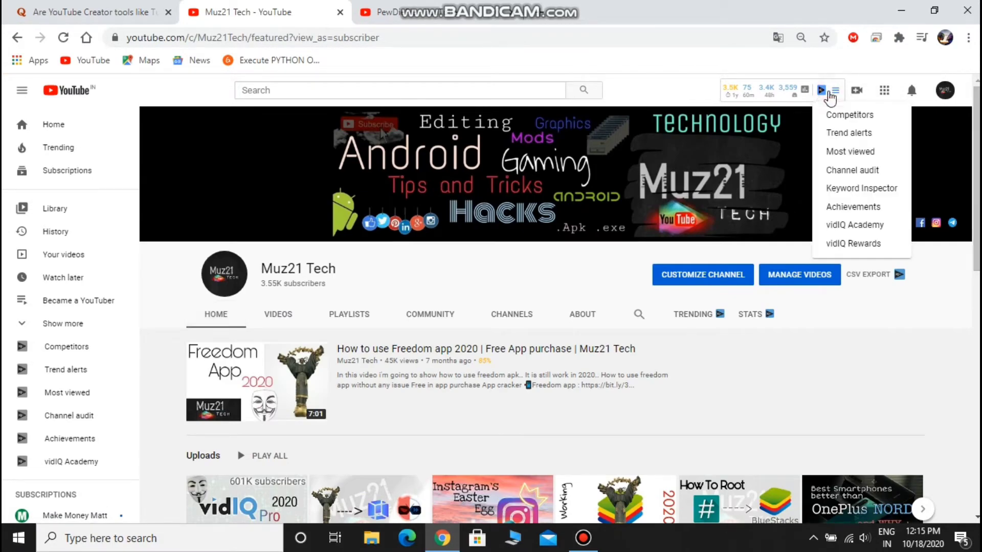
mouse_move(767, 91)
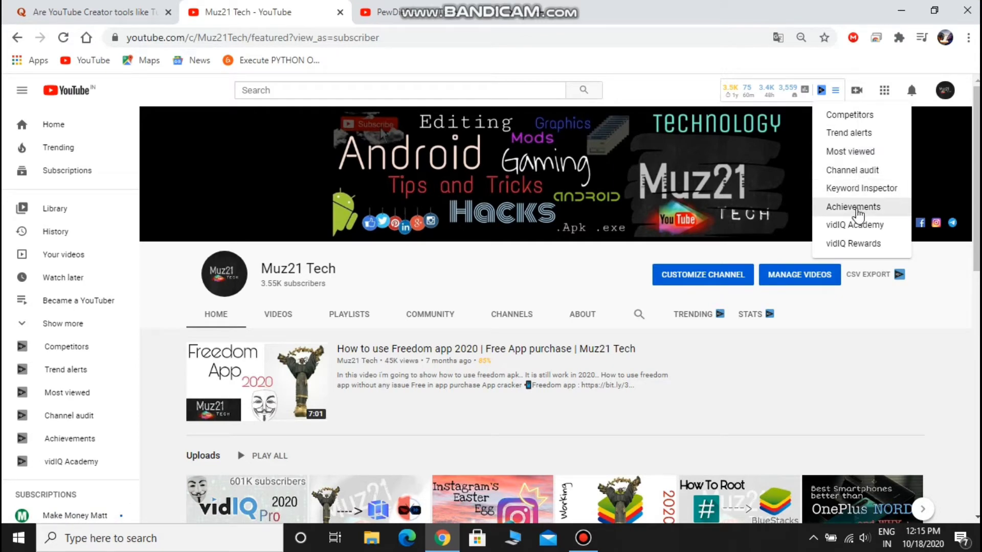
scroll(864, 240, "down", 3)
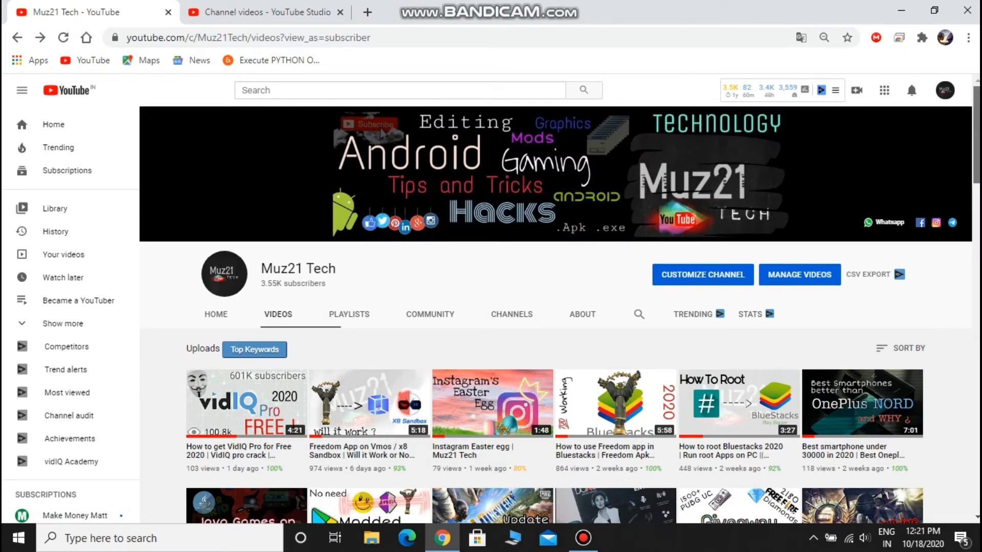
Step: Scroll through the WhatsApp video's vidIQ stats, SEO score, optimization checklist and tags, then back up
scroll(558, 328, "down", 10)
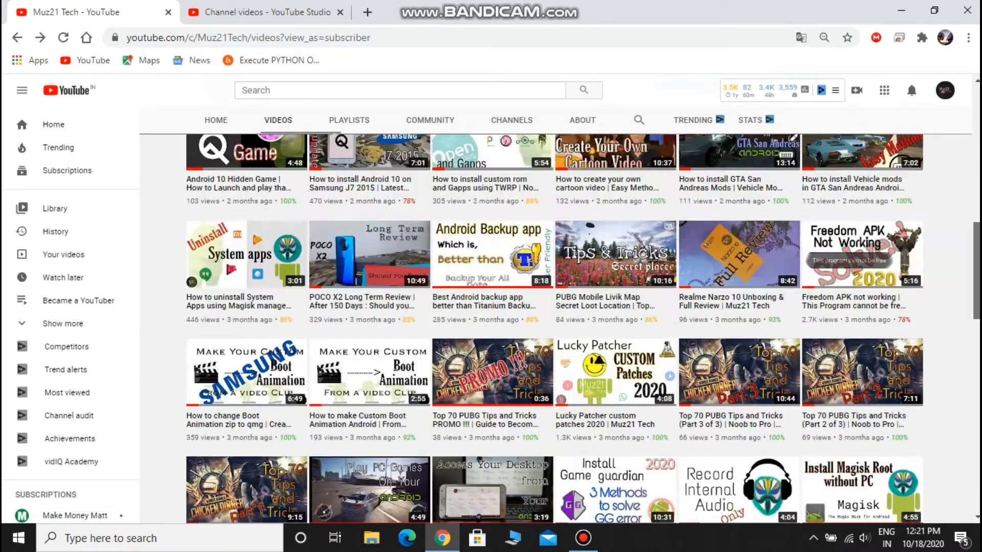
scroll(557, 328, "down", 15)
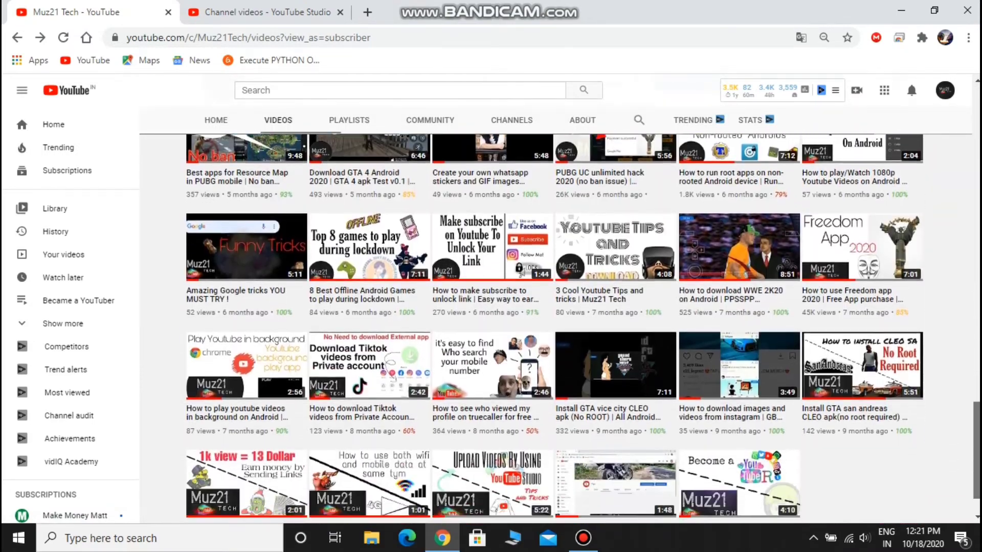
scroll(557, 328, "up", 7)
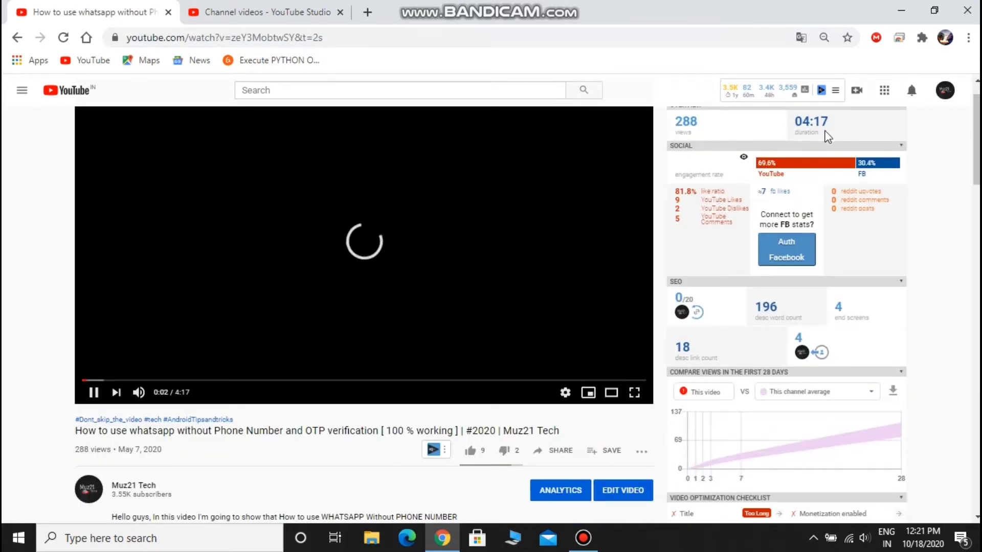
scroll(696, 367, "down", 5)
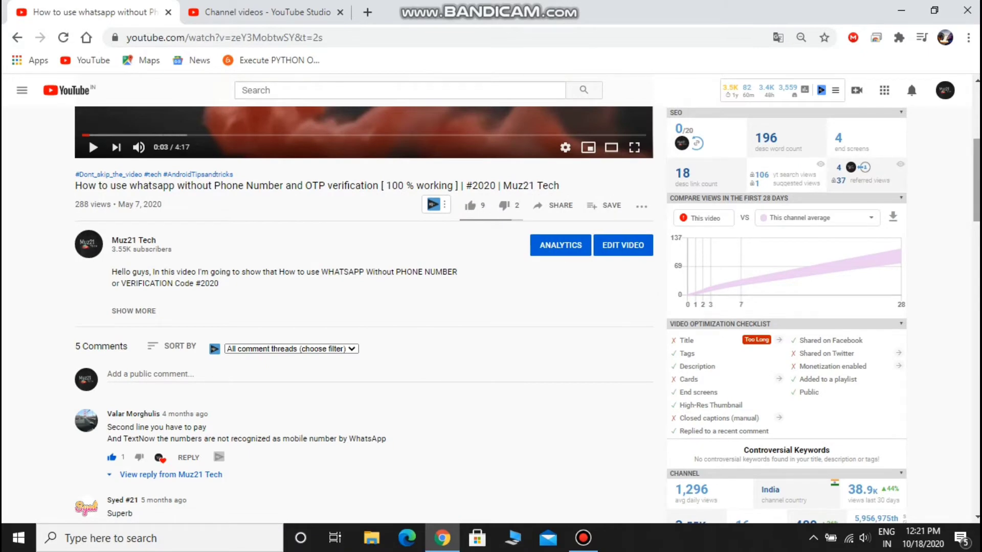
scroll(489, 315, "down", 5)
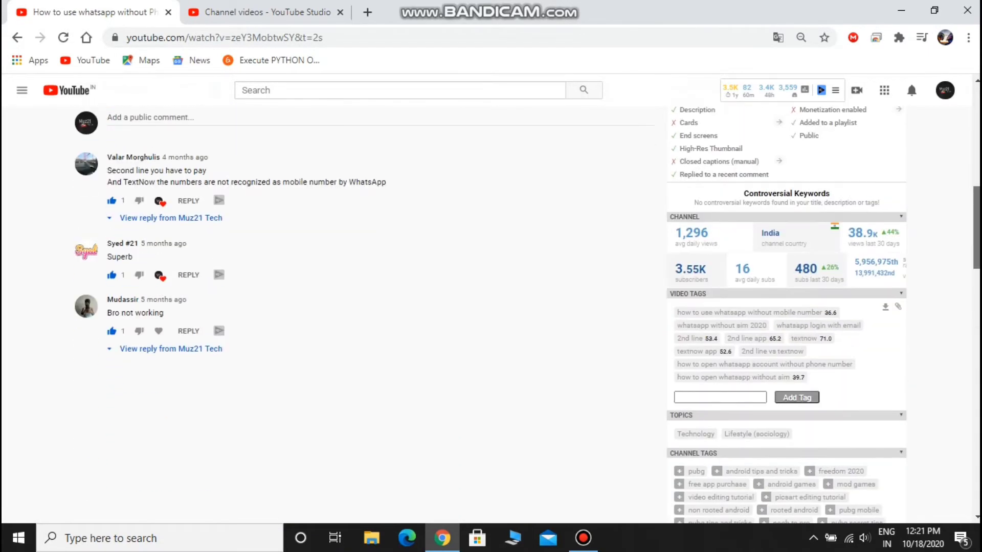
scroll(620, 335, "up", 6)
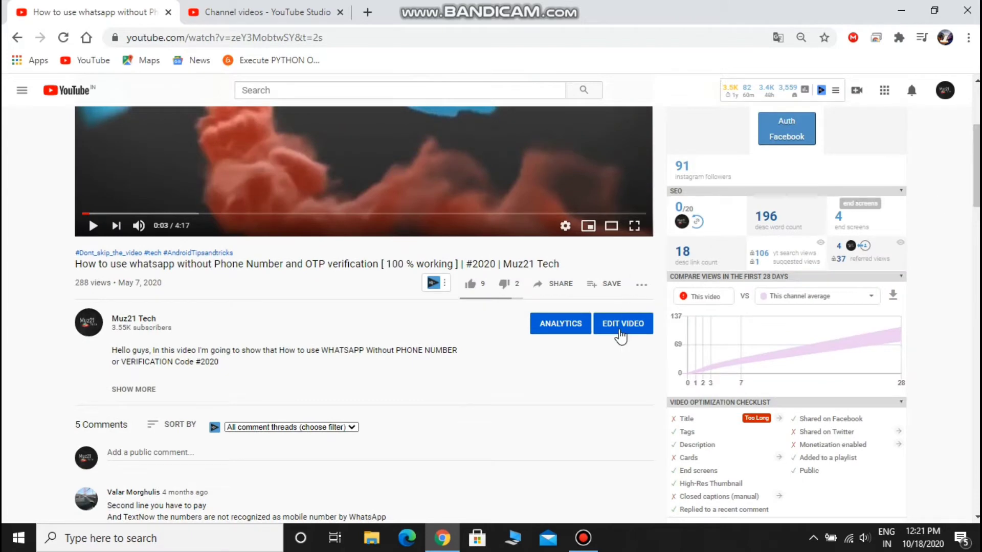
Step: Open the video's details in YouTube Studio and expand vidIQ's full list of recommended tags
left_click(620, 327)
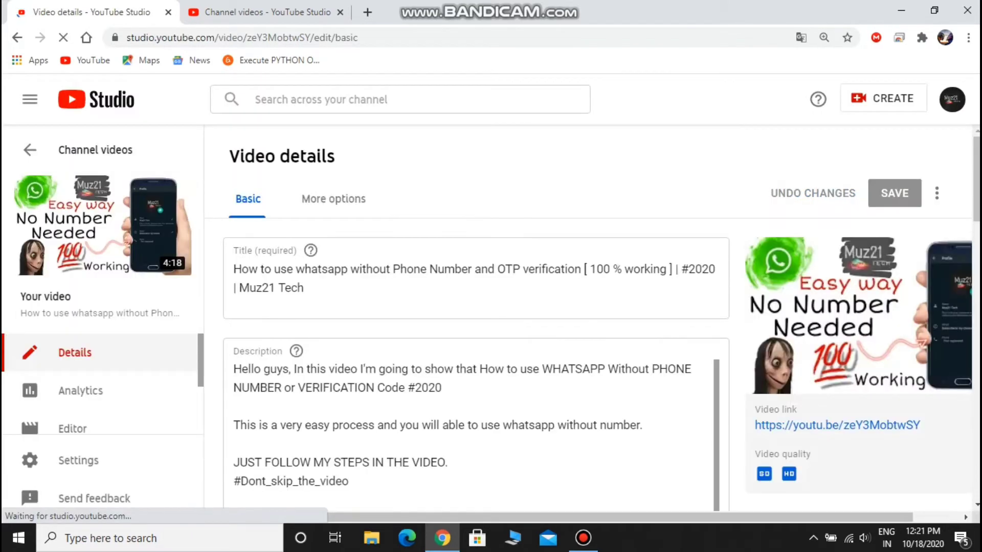
scroll(475, 317, "down", 8)
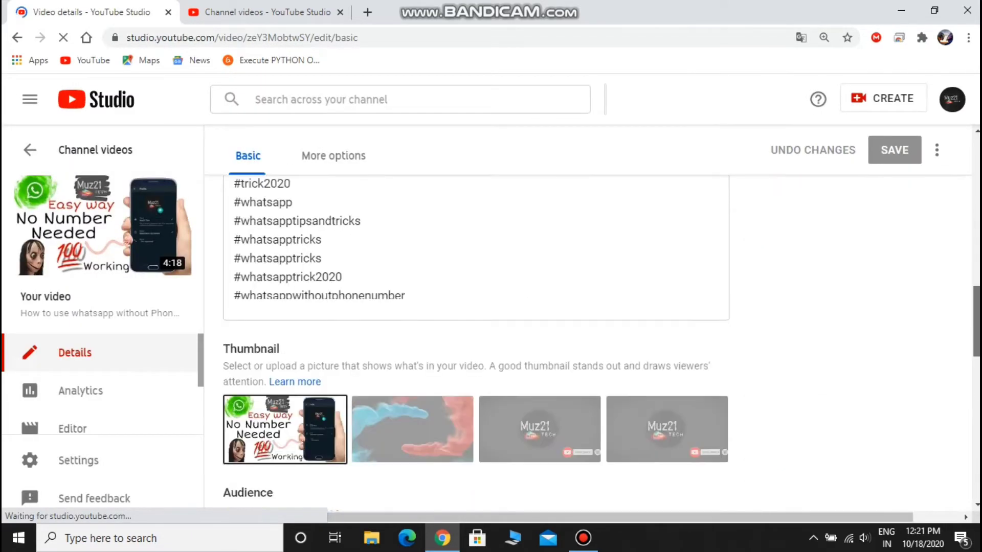
scroll(476, 317, "down", 10)
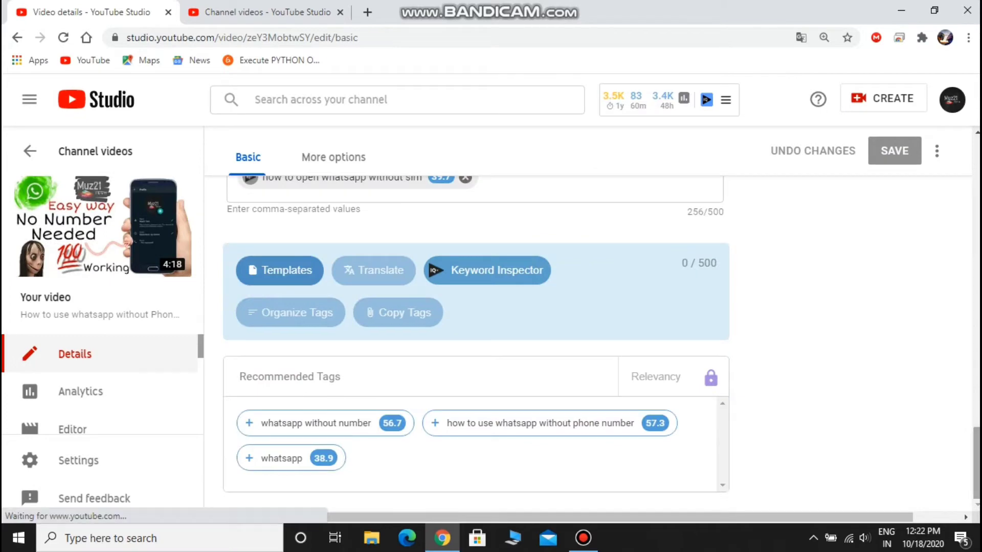
scroll(475, 317, "up", 5)
scroll(476, 317, "down", 5)
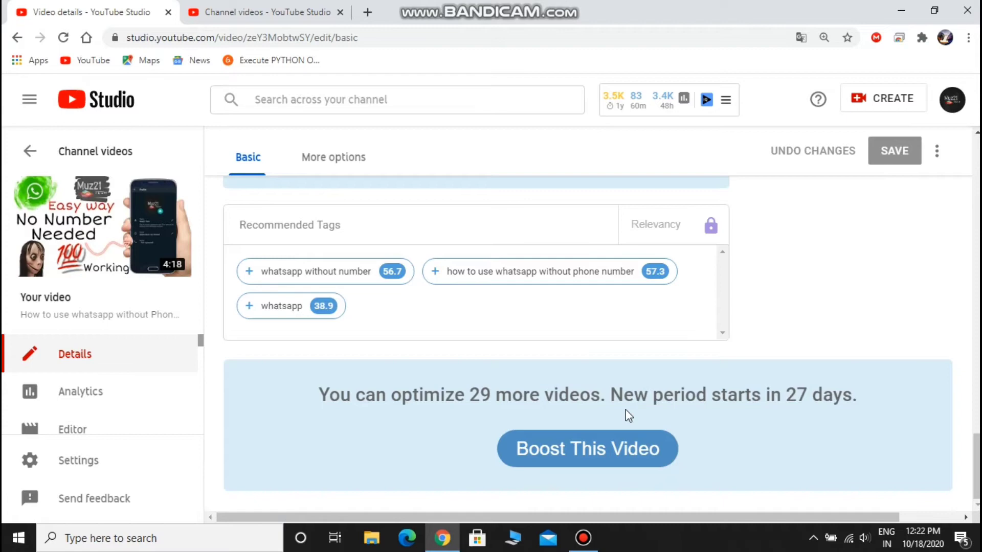
left_click(624, 458)
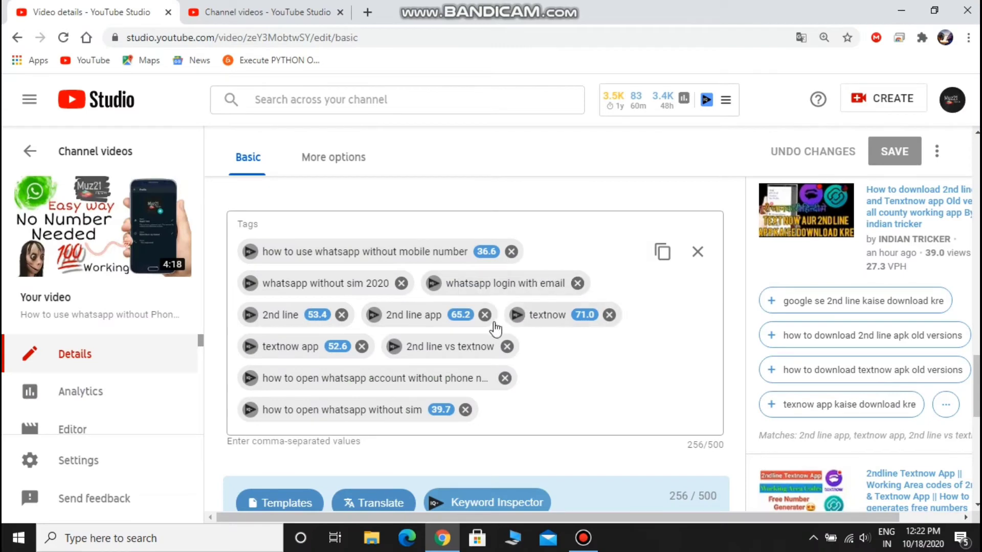
Step: Add 'whatsapp without number', 'how to use whatsapp without phone number' and 'whatsapp without mobile number' as tags
mouse_move(574, 318)
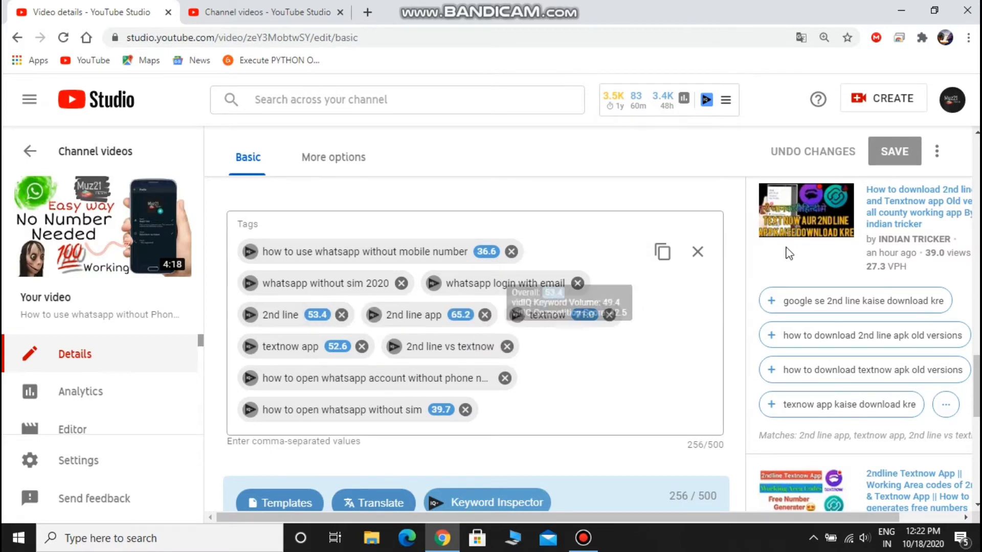
scroll(475, 343, "down", 4)
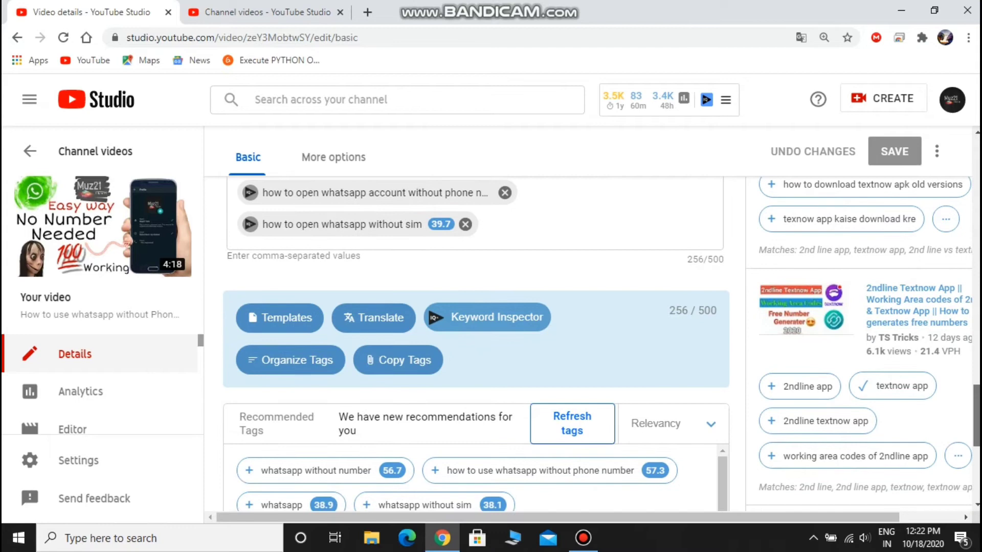
scroll(475, 343, "down", 2)
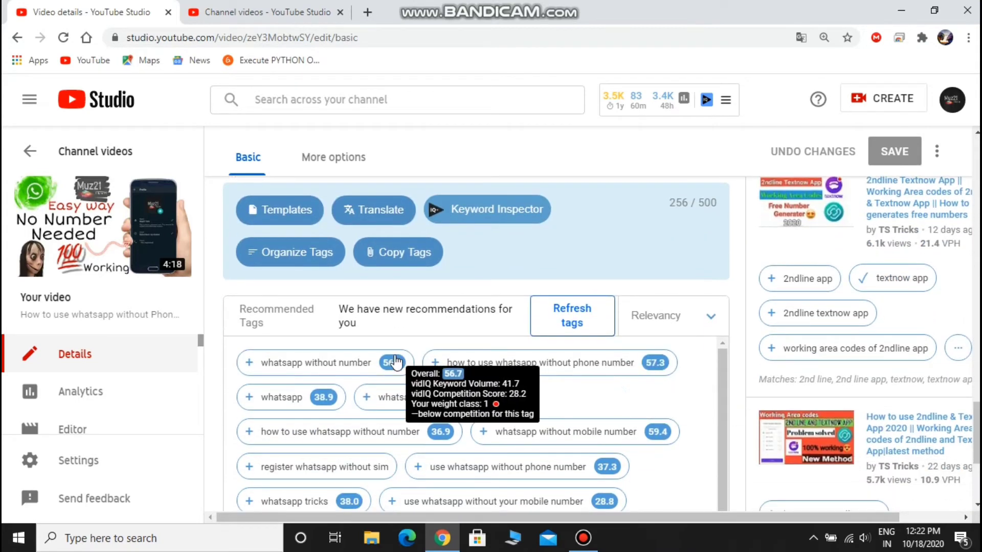
left_click(250, 363)
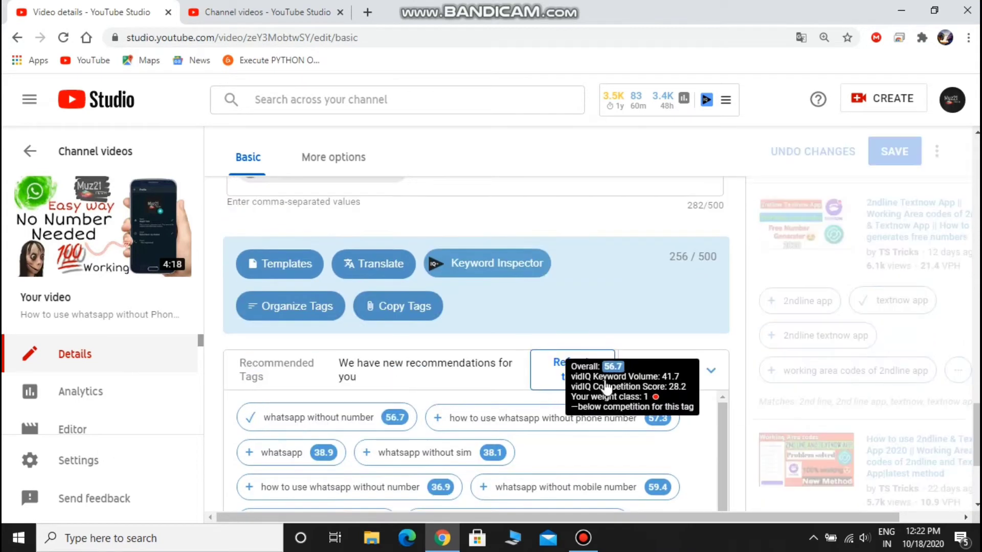
left_click(437, 418)
scroll(476, 358, "down", 3)
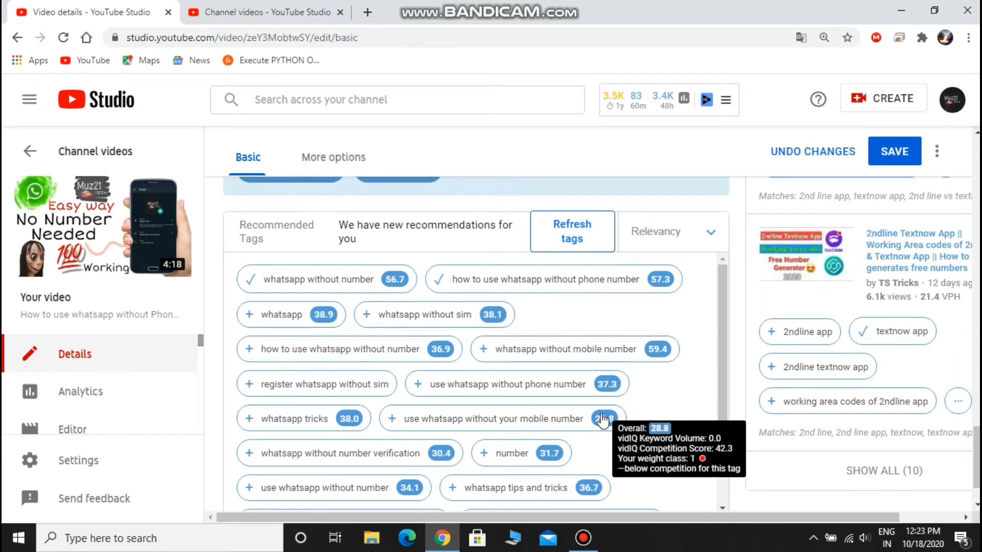
mouse_move(657, 352)
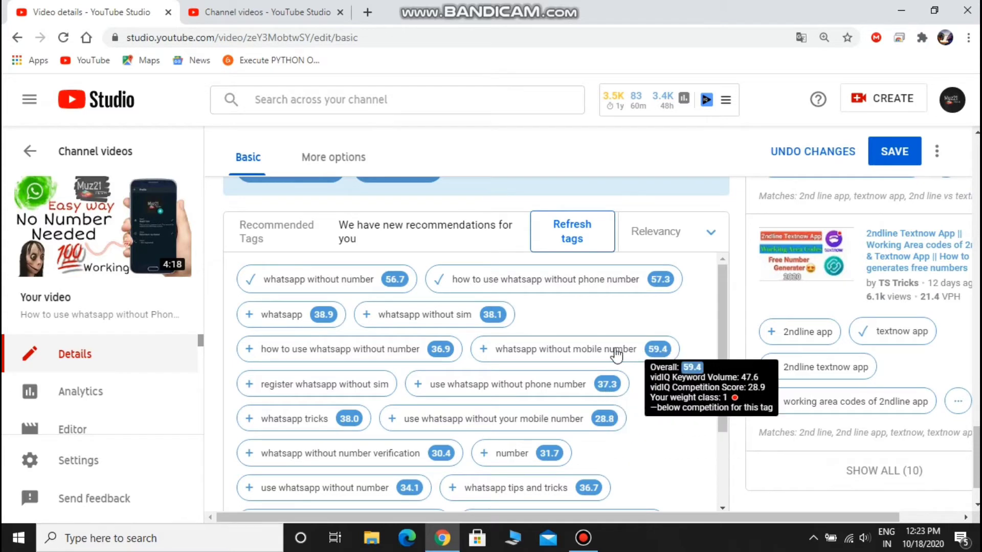
left_click(483, 349)
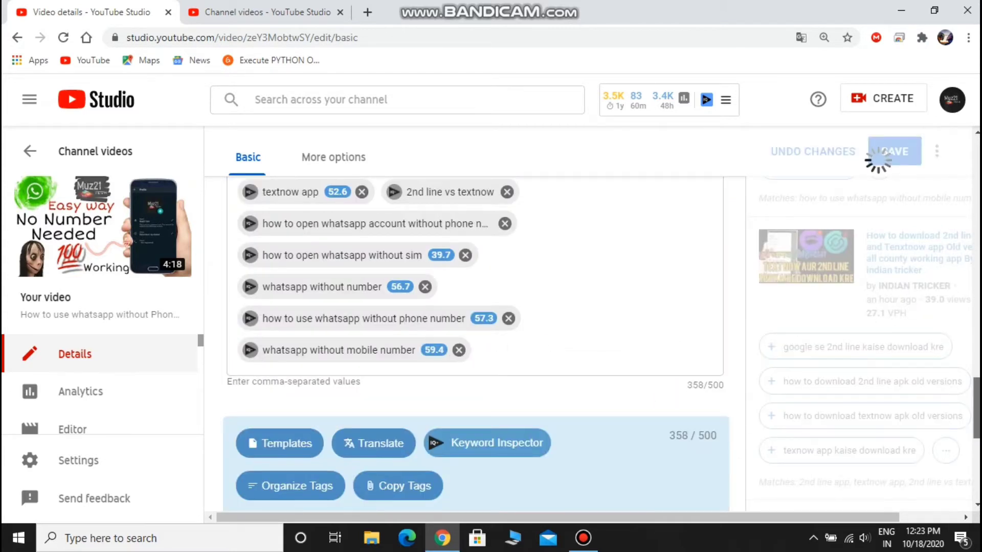
Step: Add the 'whatsapp' tag, bringing tags to 367/500, and briefly check the tag templates
scroll(300, 373, "down", 5)
left_click(297, 369)
left_click(300, 378)
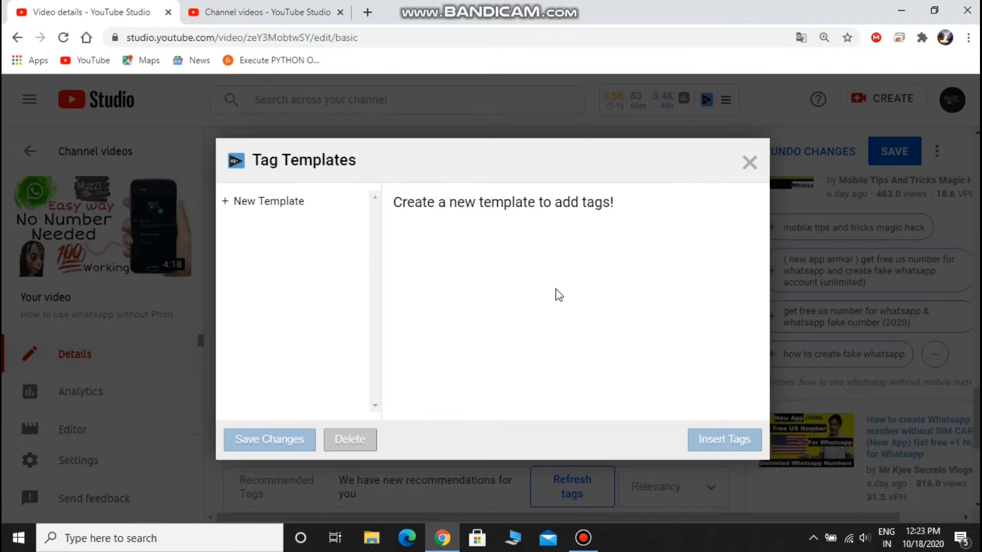
left_click(749, 163)
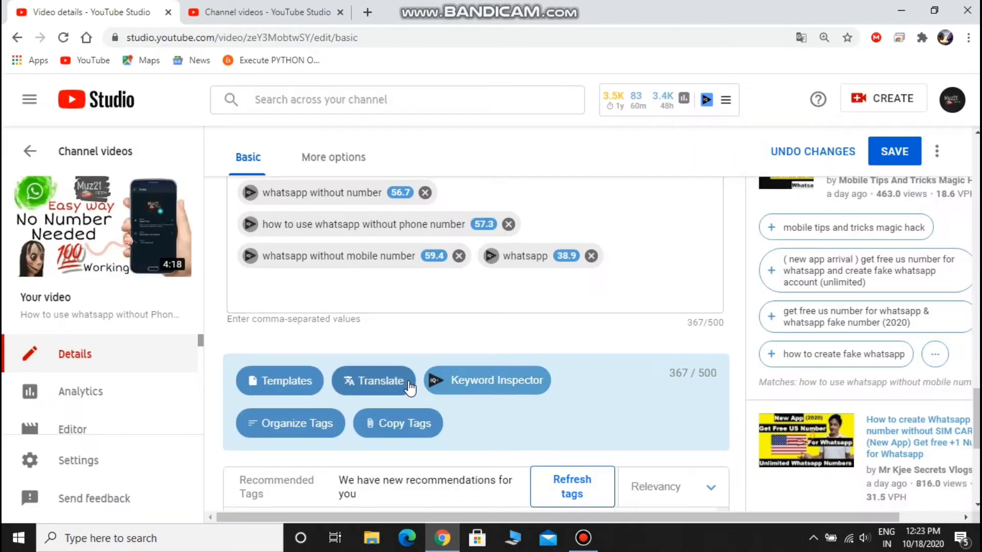
Step: Move 'whatsapp without mobile number' higher in the tag order, then bring up Keyword Inspector
left_click(327, 434)
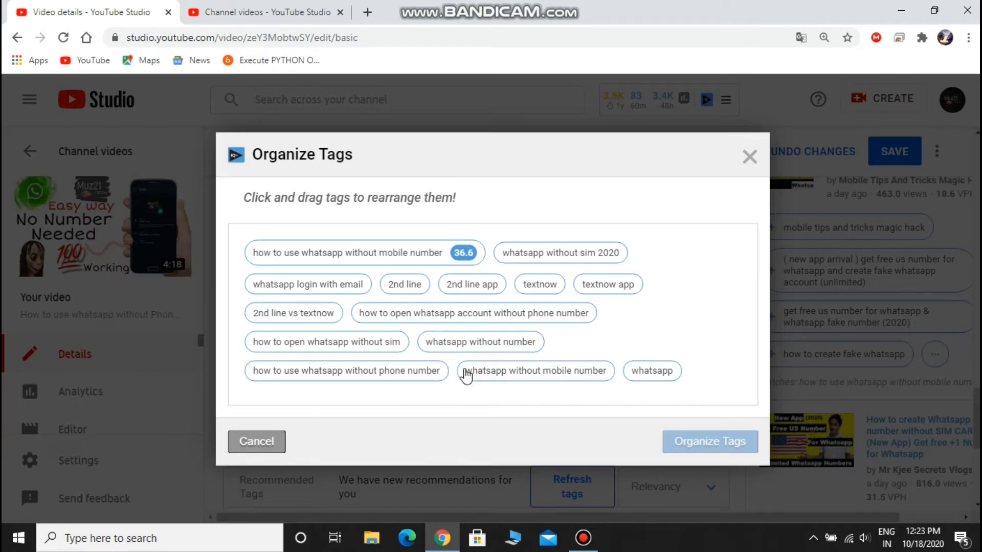
left_click_drag(465, 374, 511, 327)
left_click(748, 156)
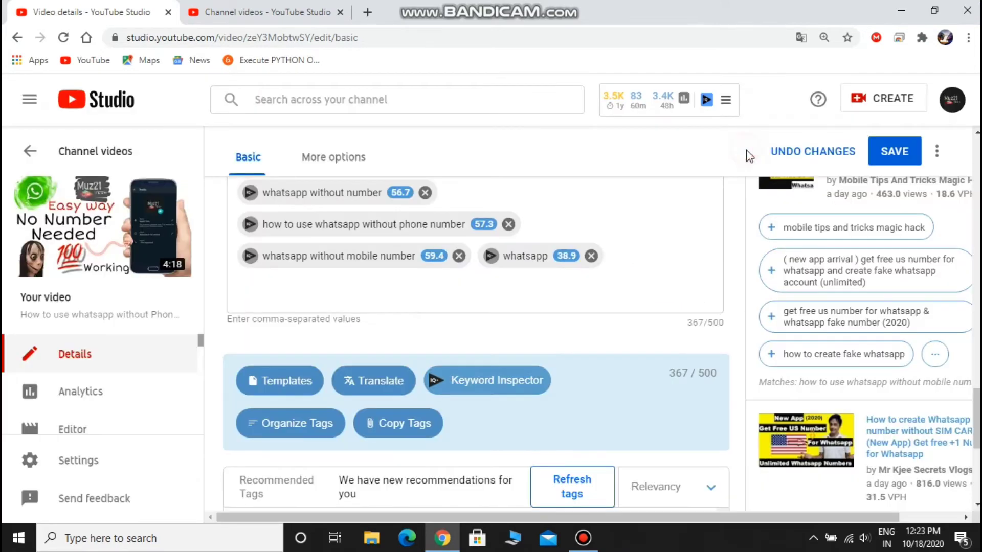
left_click(498, 385)
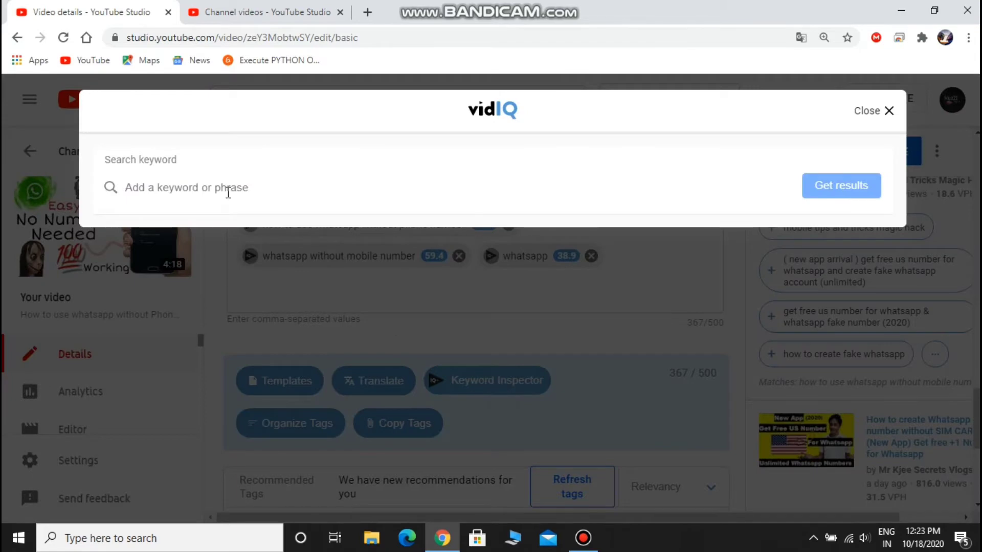
Step: Search Keyword Inspector for 'whatsapp without number' and show the top trending video's tags
type("whatsapp")
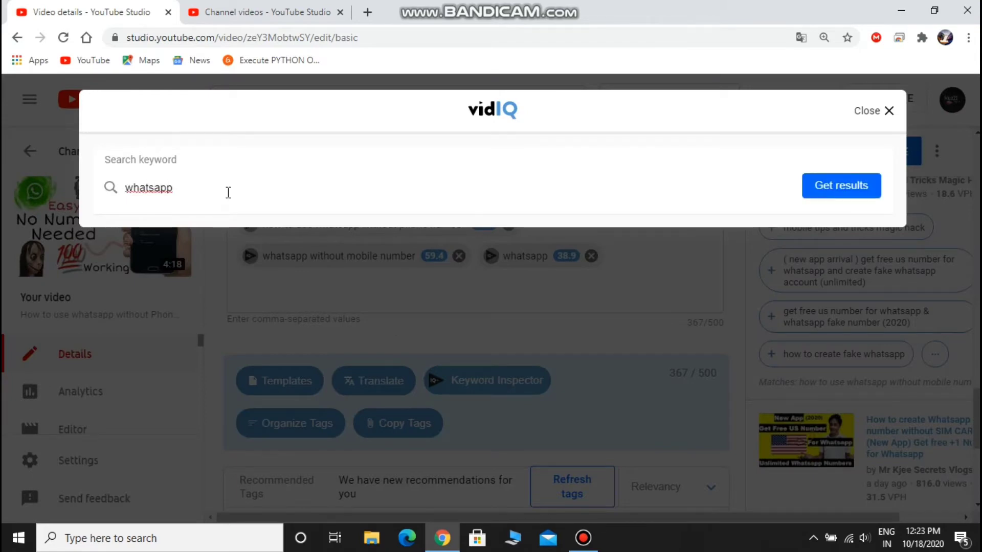
type(" without number")
key("Return")
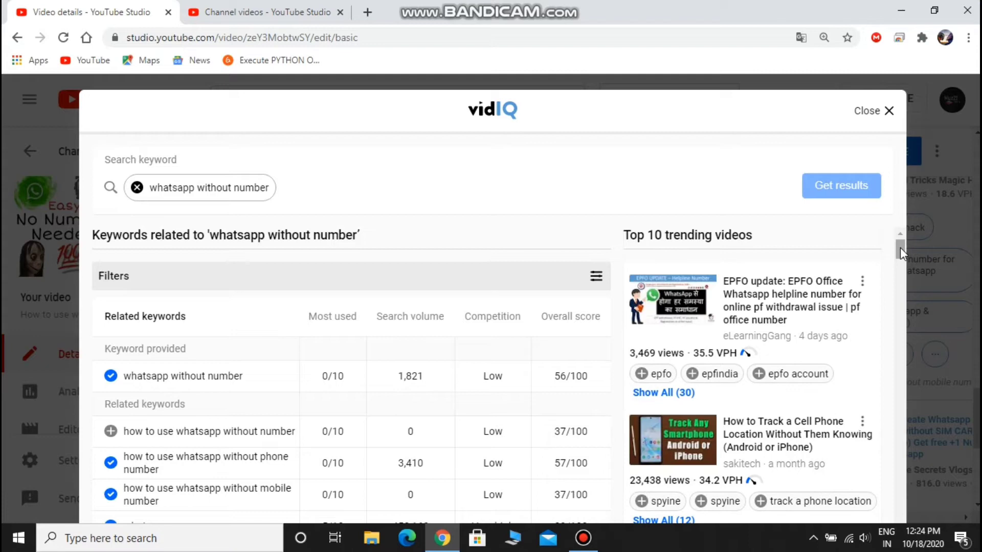
left_click_drag(900, 247, 900, 249)
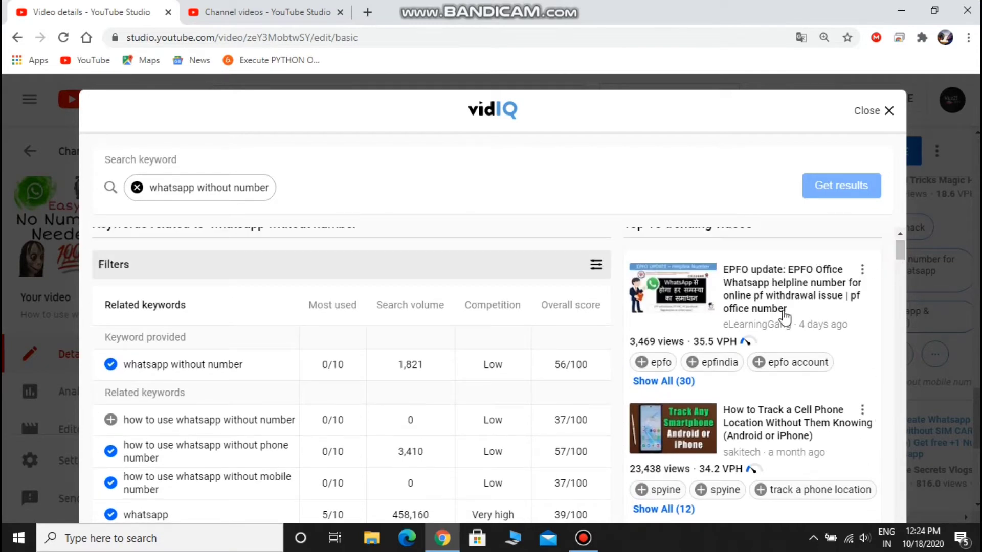
left_click(654, 384)
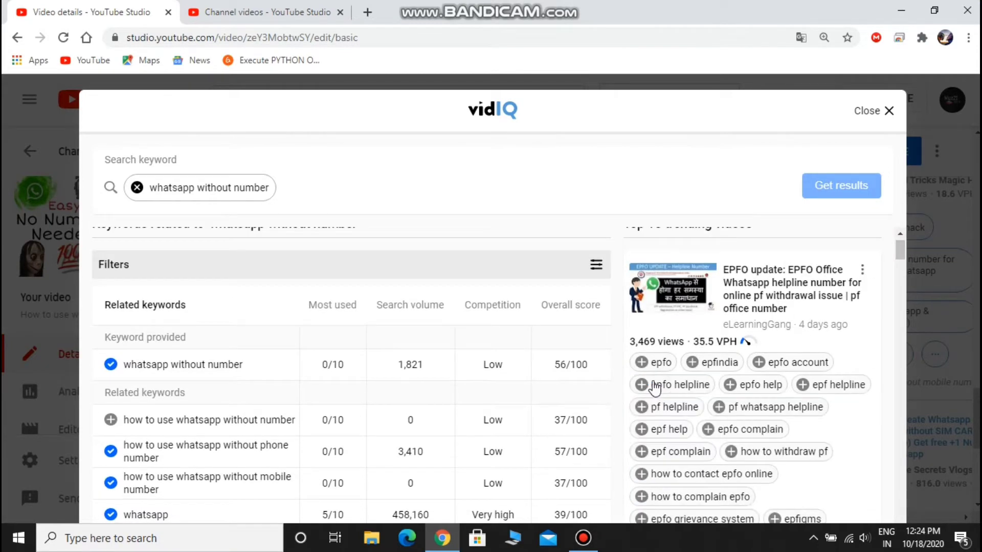
scroll(900, 262, "down", 3)
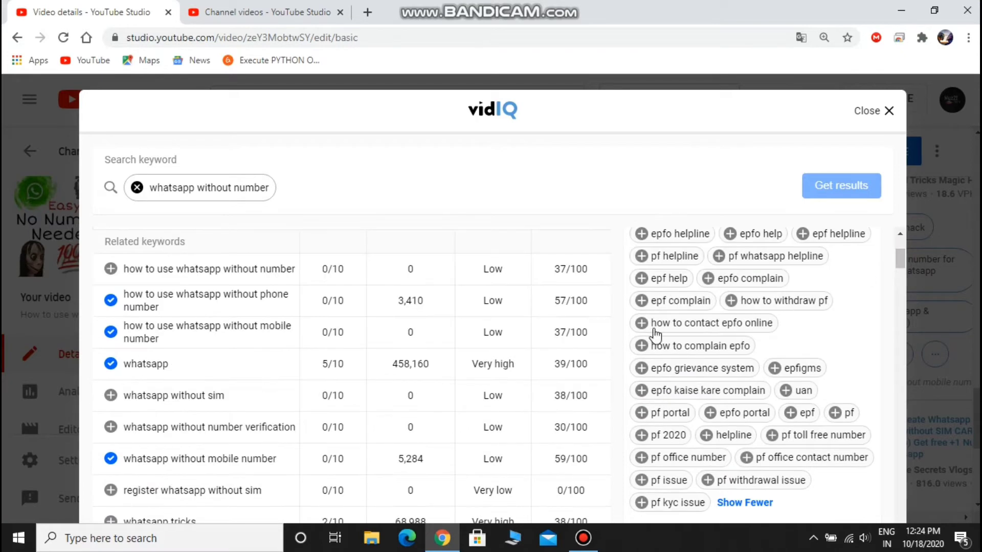
scroll(904, 266, "up", 3)
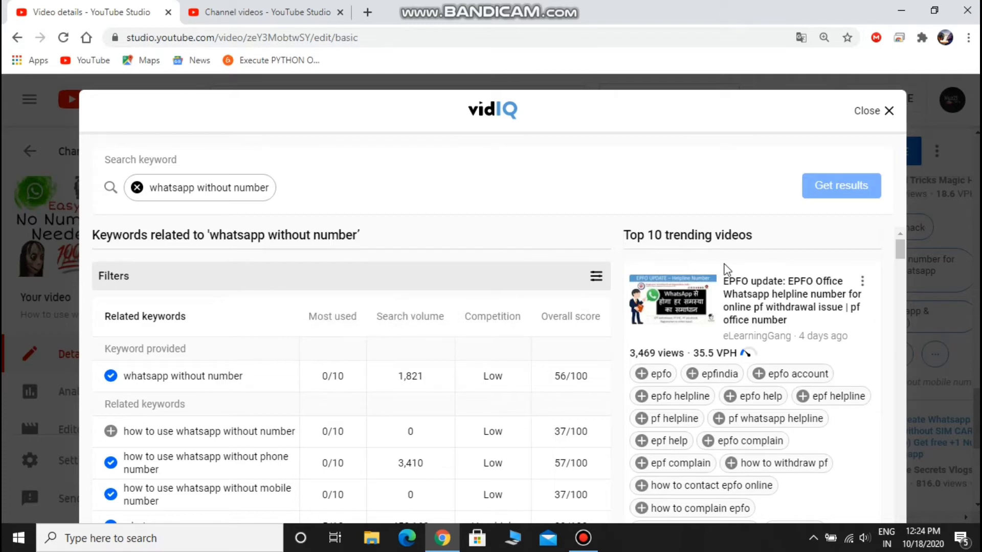
left_click_drag(903, 250, 906, 267)
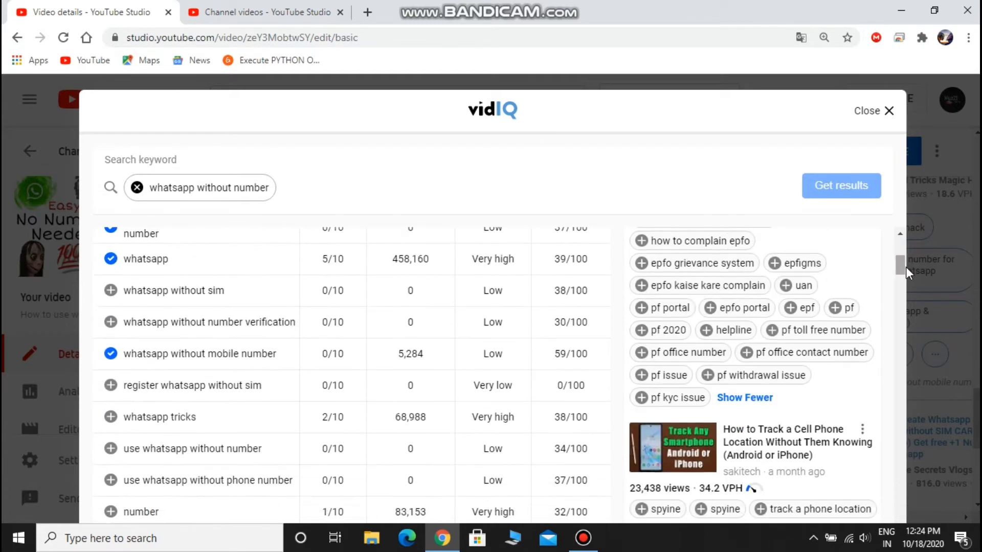
Step: Add 'whatsapp tricks', '2020' and 'fake whatsapp account' to the video's tags
left_click(110, 417)
left_click_drag(898, 269, 906, 309)
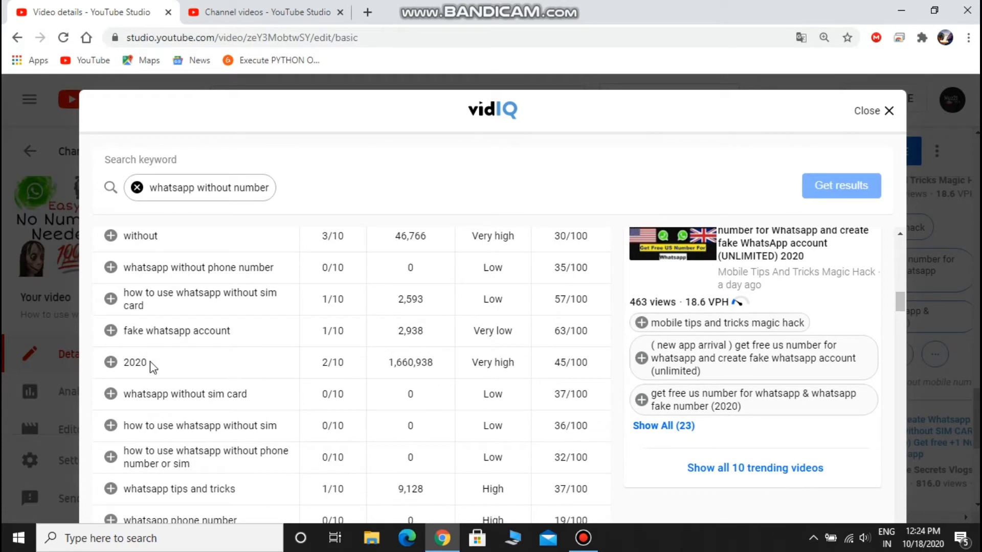
left_click(112, 362)
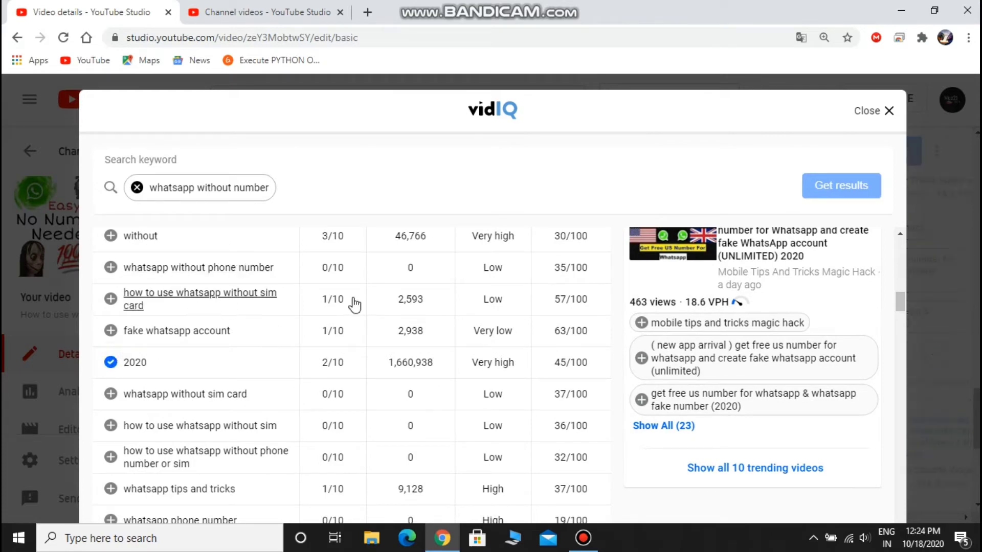
left_click(109, 332)
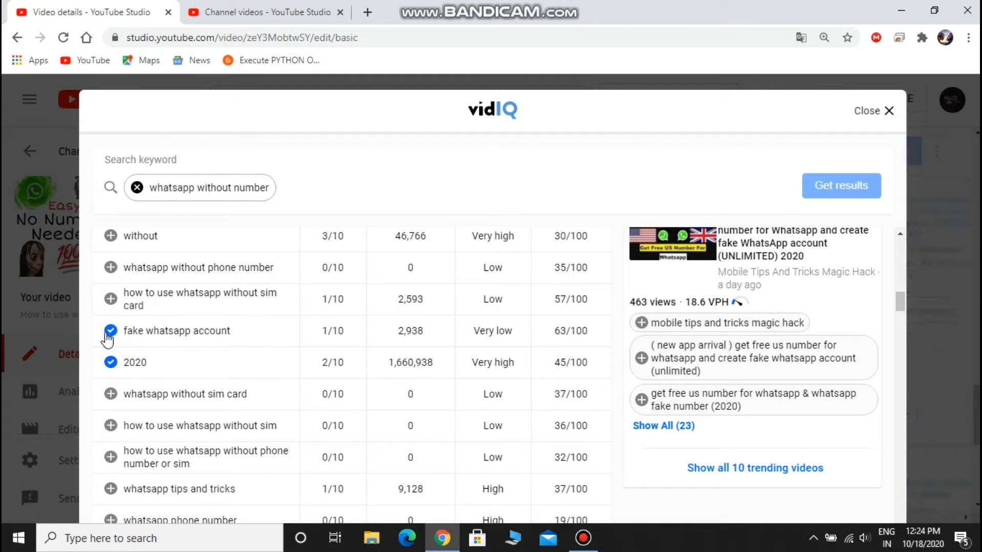
left_click_drag(902, 310, 906, 337)
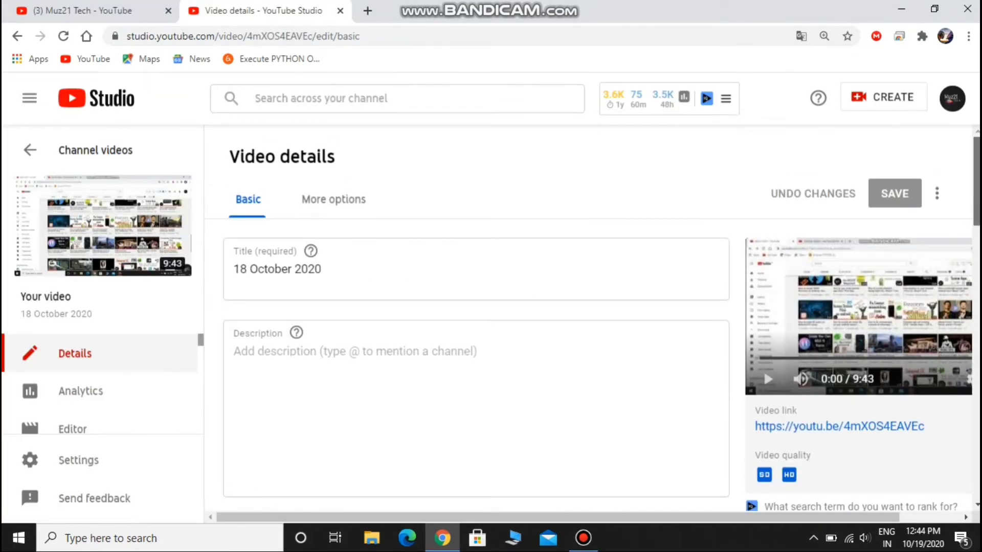
Step: Preview search results for 'vidiq tutorial' and replace the title with the top result's title
scroll(868, 397, "down", 4)
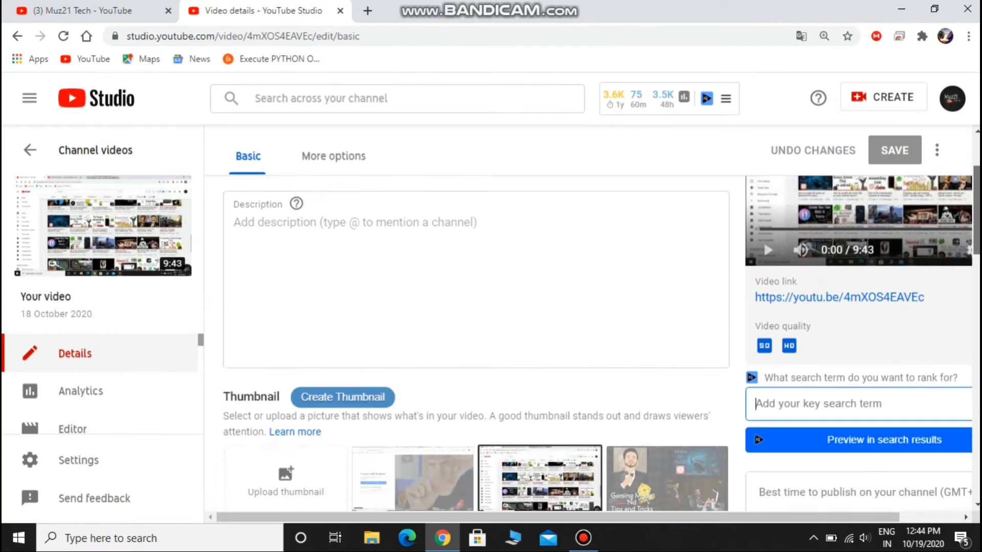
left_click(872, 380)
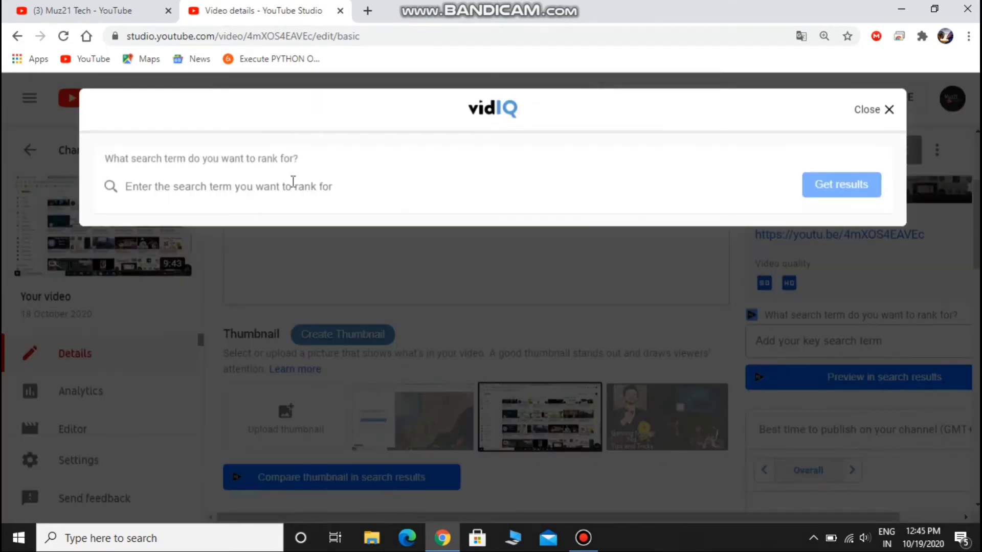
type("vidiq tutori")
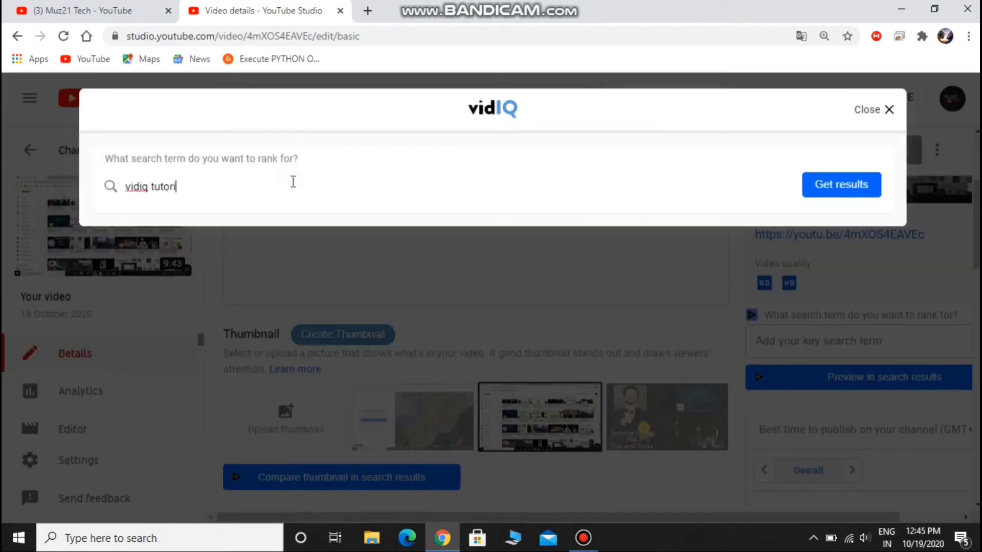
type("al")
key("Return")
mouse_move(898, 247)
left_mouse_down()
mouse_move(903, 345)
mouse_move(905, 260)
left_mouse_up()
left_click_drag(317, 299, 589, 300)
key("ctrl+c")
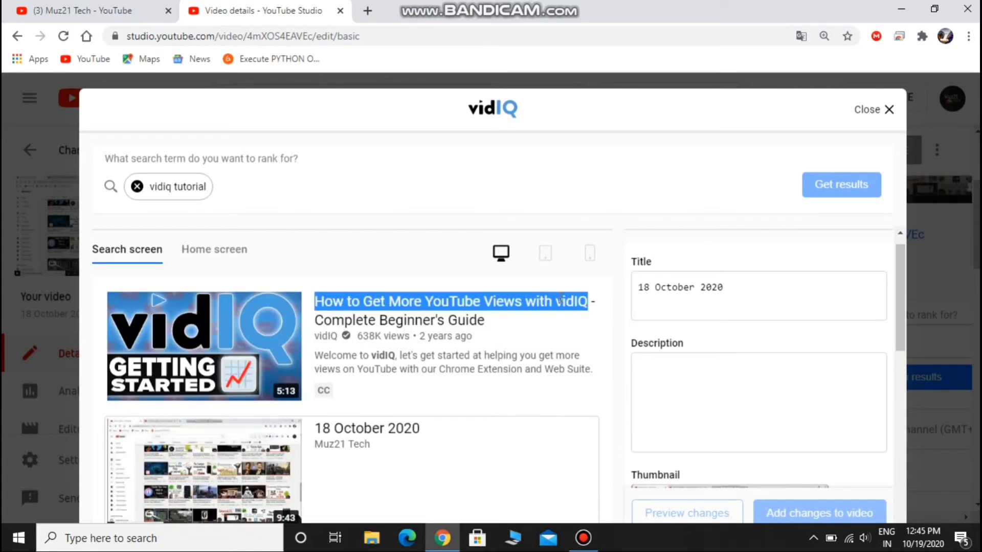
right_click(561, 300)
left_click(572, 309)
left_click(686, 287)
right_click(685, 287)
left_click(737, 438)
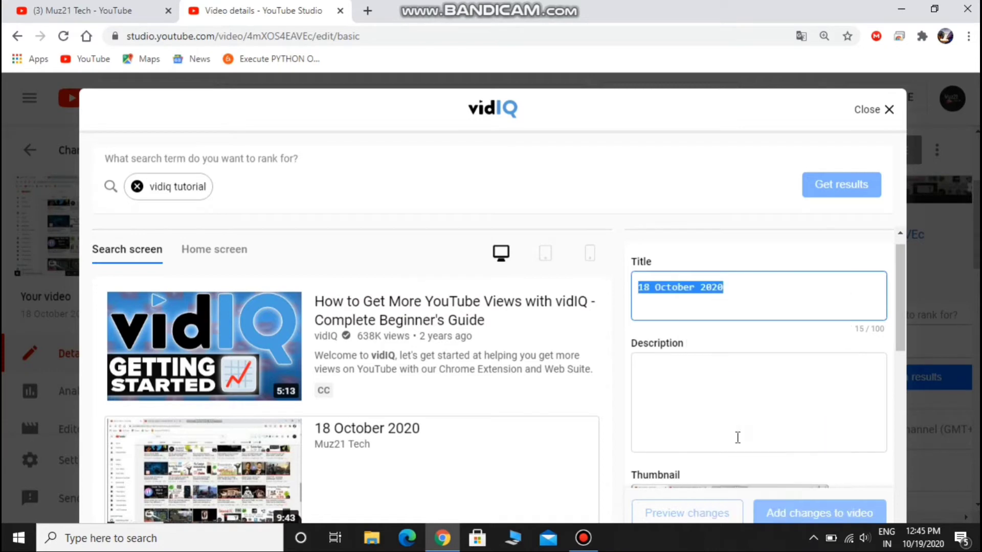
key("ctrl+v")
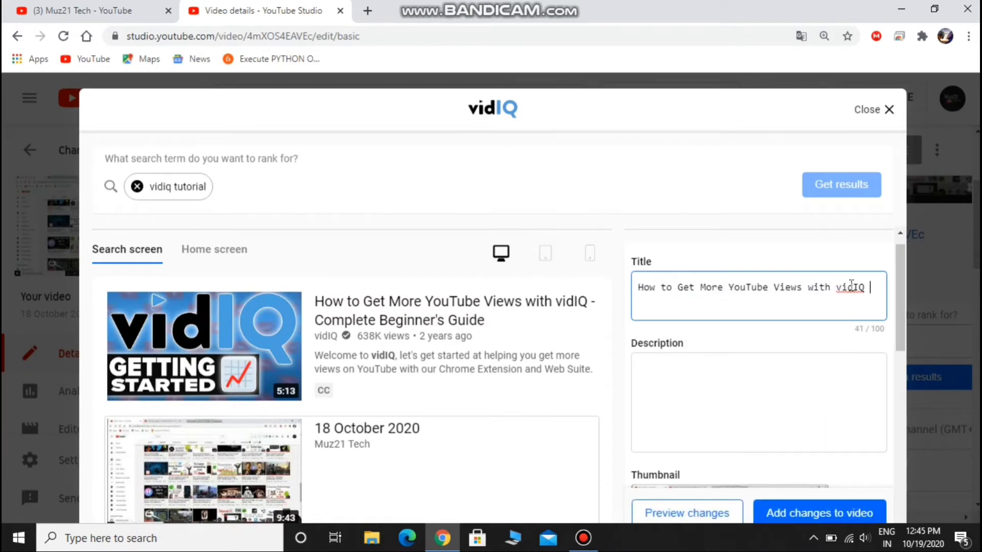
Step: Preview results for 'youtuber tips' and append 'Grow on YouTube' to the end of the title
left_click(352, 189)
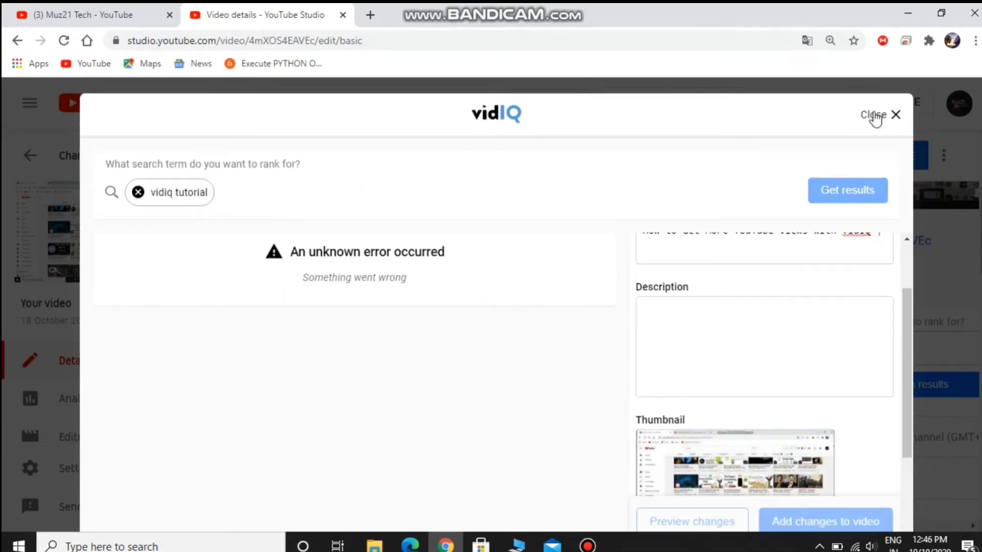
left_click(874, 109)
scroll(920, 384, "down", 3)
left_click(901, 401)
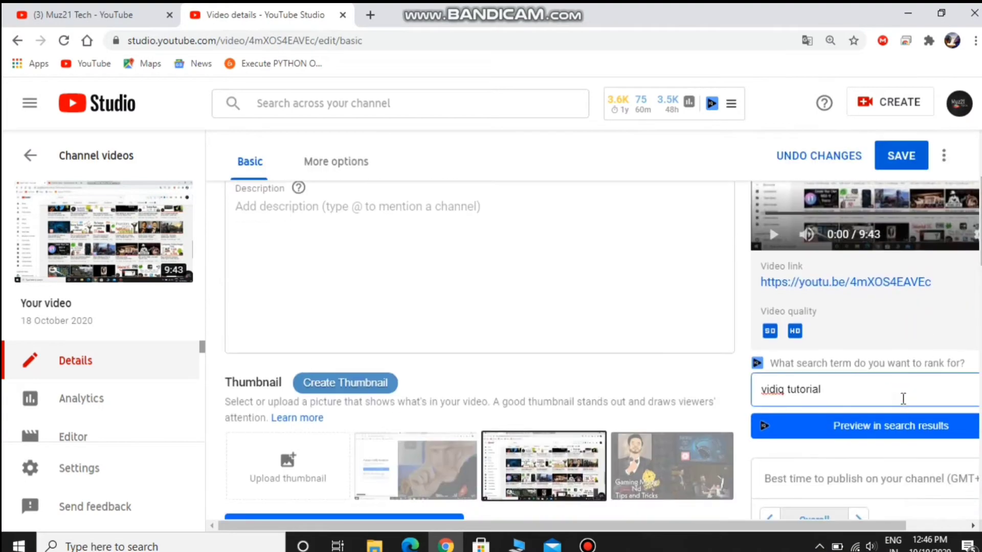
key("ctrl+a")
key("BackSpace")
type("youtuber tips")
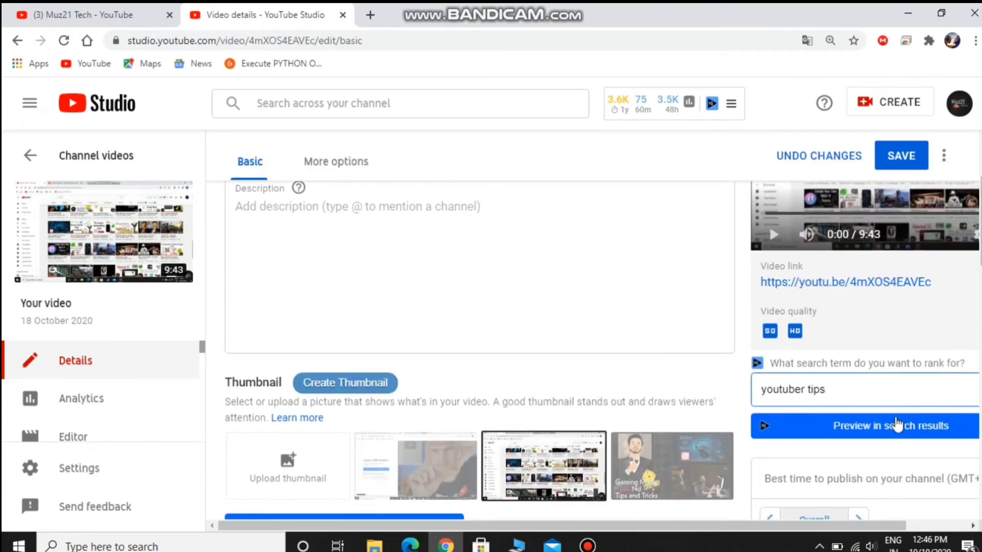
left_click(896, 426)
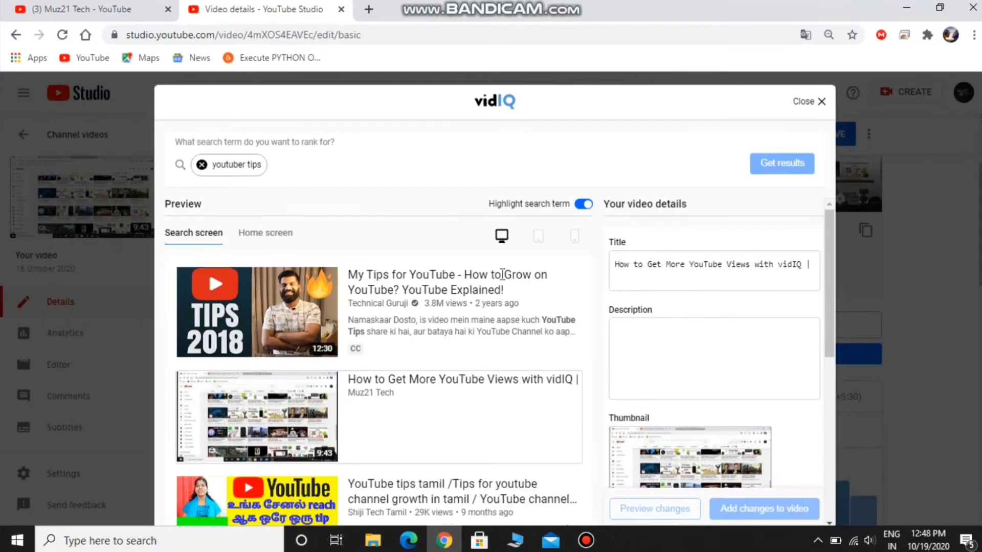
left_click_drag(502, 274, 392, 285)
key("ctrl+c")
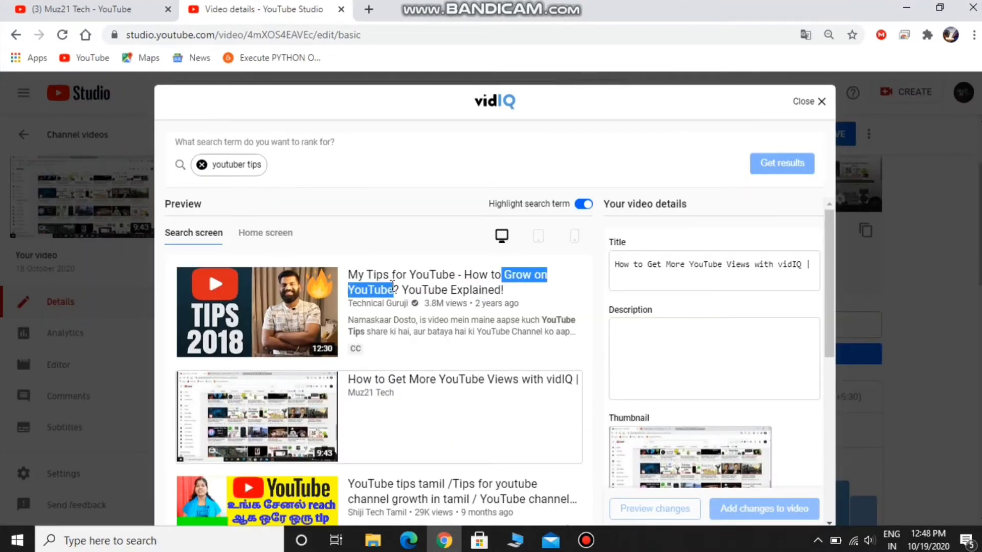
left_click(809, 264)
right_click(815, 261)
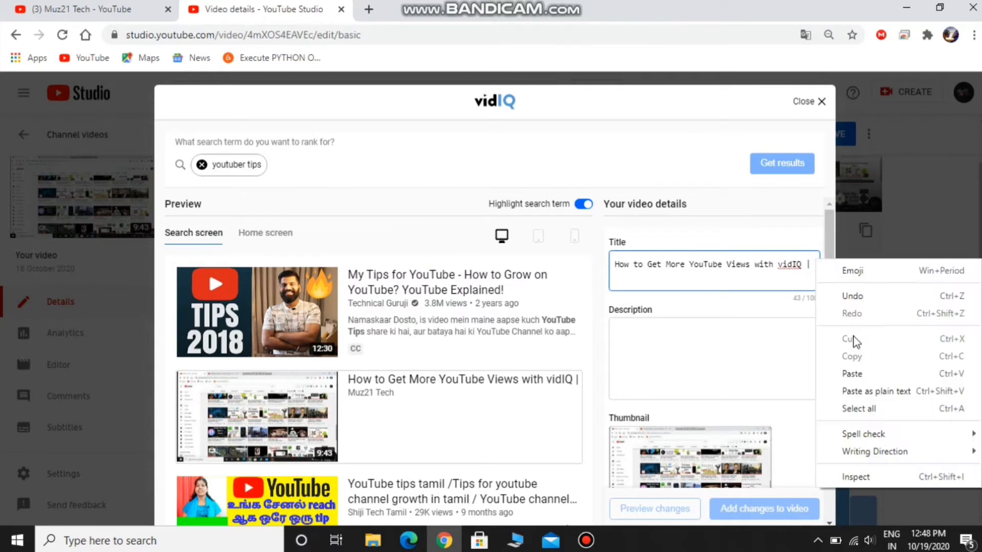
left_click(852, 373)
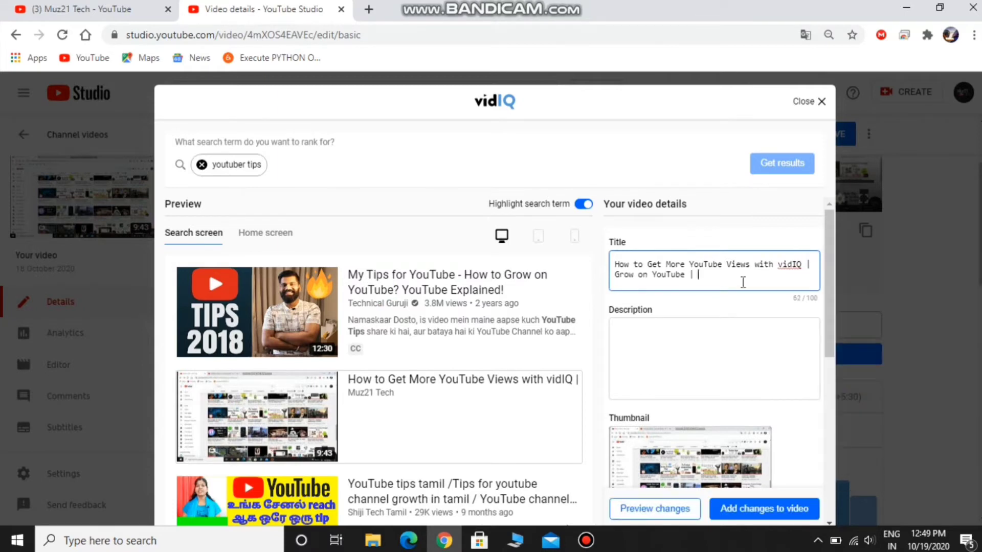
Step: Copy the 'How to Start and Grow' result title into the video description
left_click(725, 368)
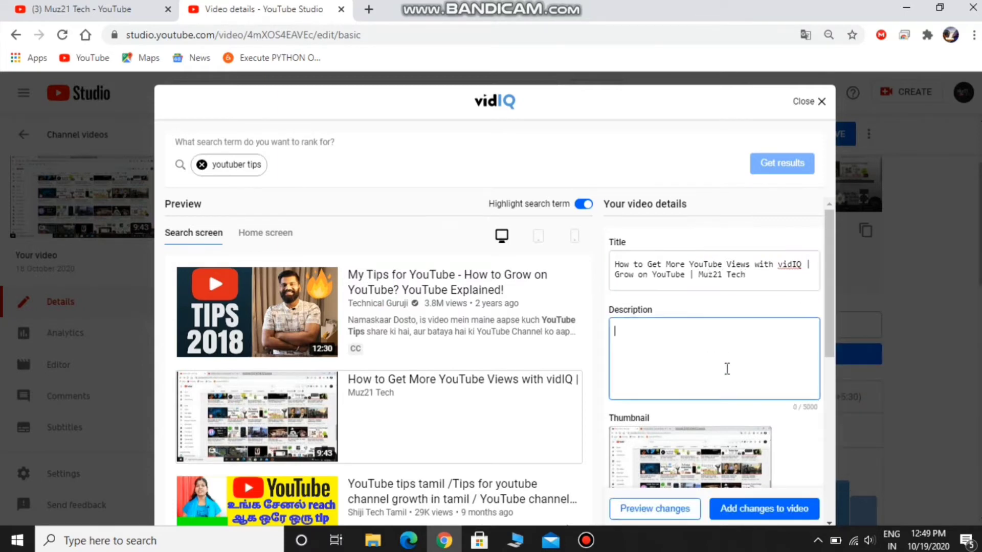
mouse_move(832, 324)
left_mouse_down()
mouse_move(833, 415)
mouse_move(834, 322)
left_mouse_up()
left_click_drag(828, 336, 828, 403)
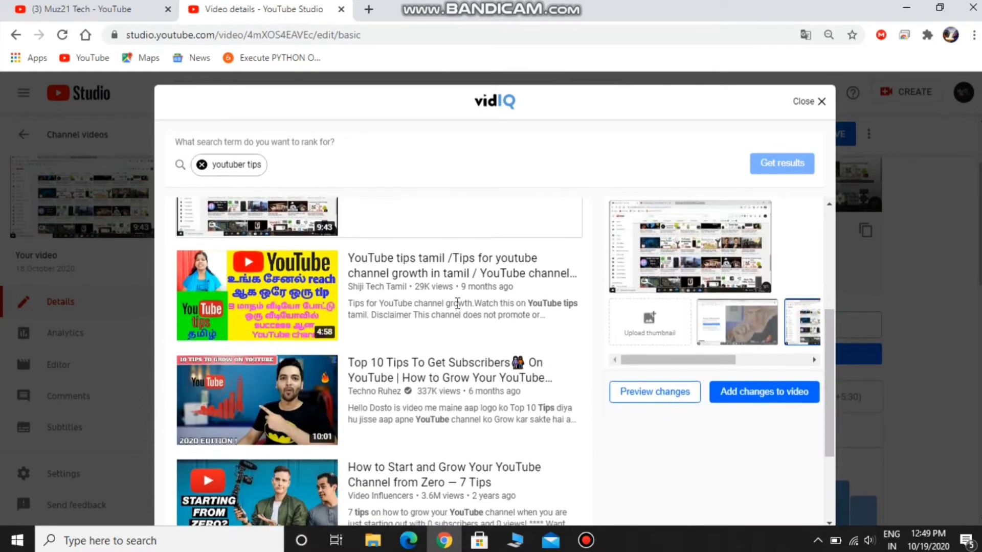
left_click_drag(444, 482, 348, 467)
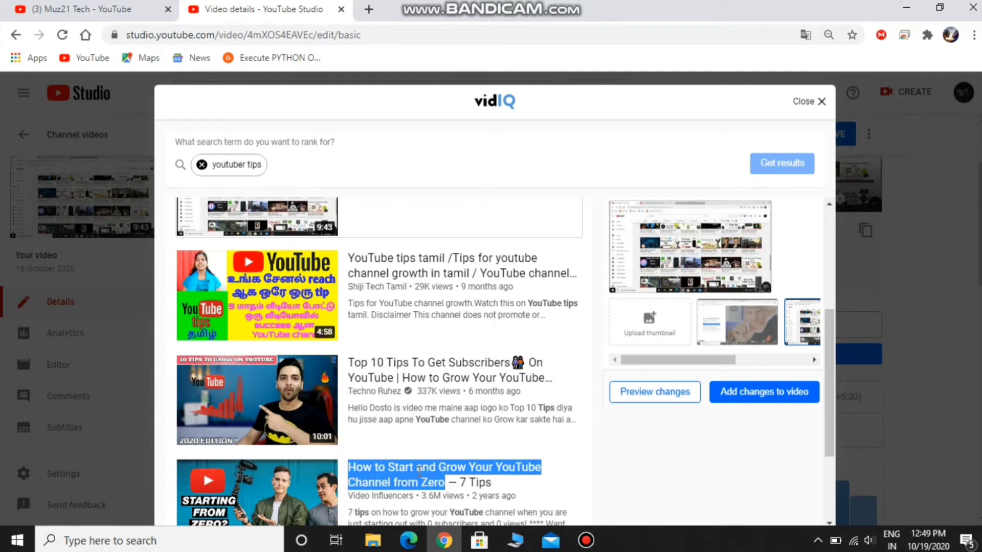
right_click(429, 469)
left_click(445, 398)
scroll(829, 387, "up", 3)
right_click(742, 303)
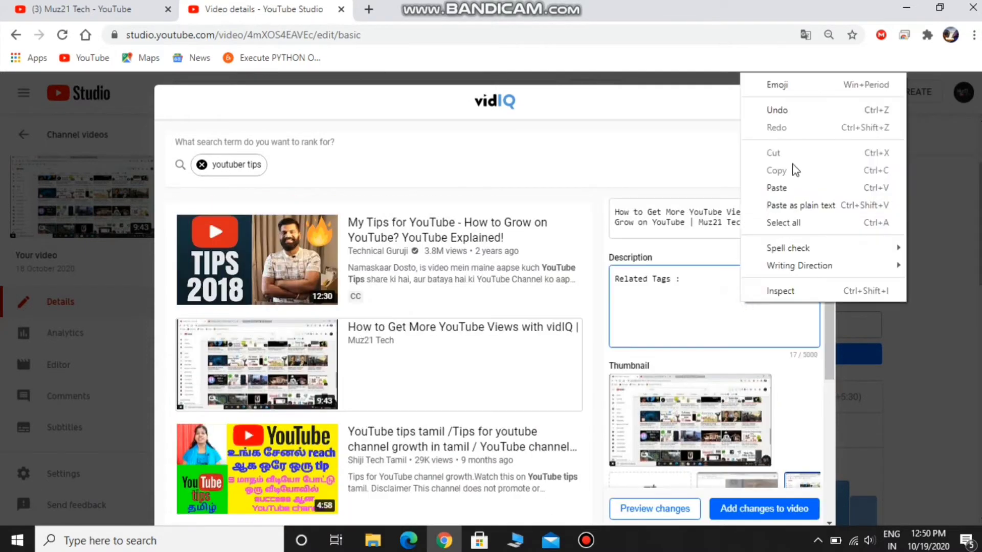
left_click(782, 186)
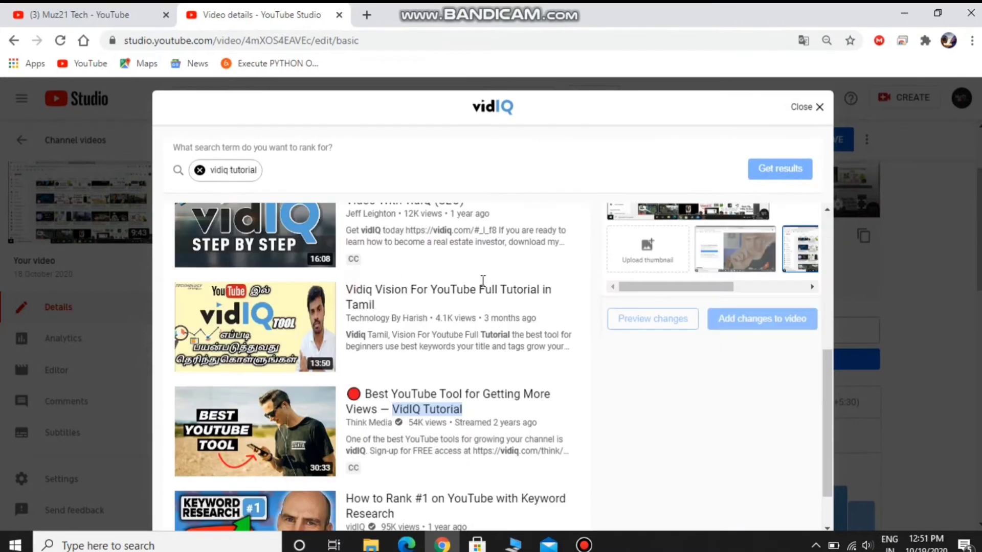
Step: Paste 'Vidiq Vision For YouTube Full Tutorial' as plain text into the description
left_click_drag(346, 290, 539, 289)
right_click(524, 290)
scroll(801, 424, "up", 5)
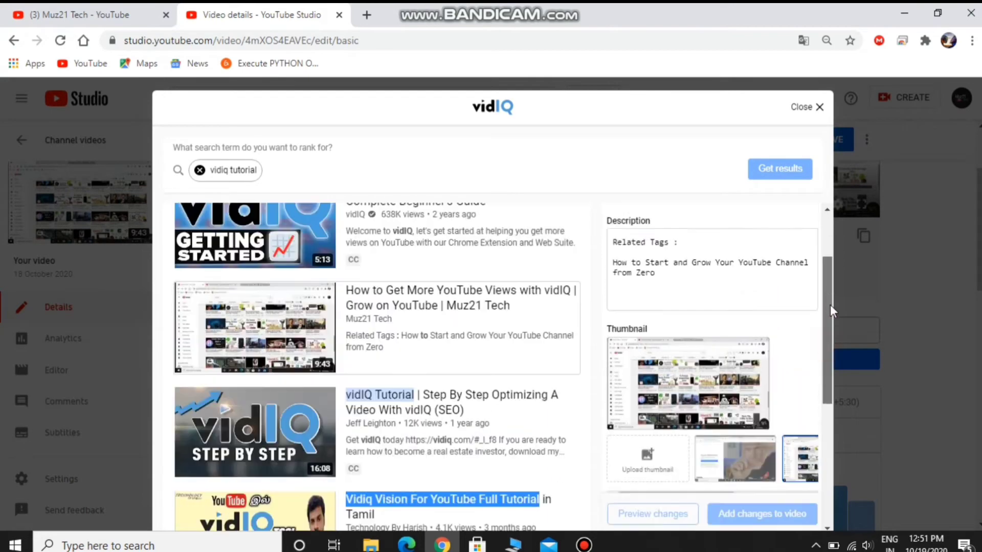
right_click(712, 324)
left_click(755, 228)
Step: Apply the new title and description to the video
scroll(827, 279, "up", 2)
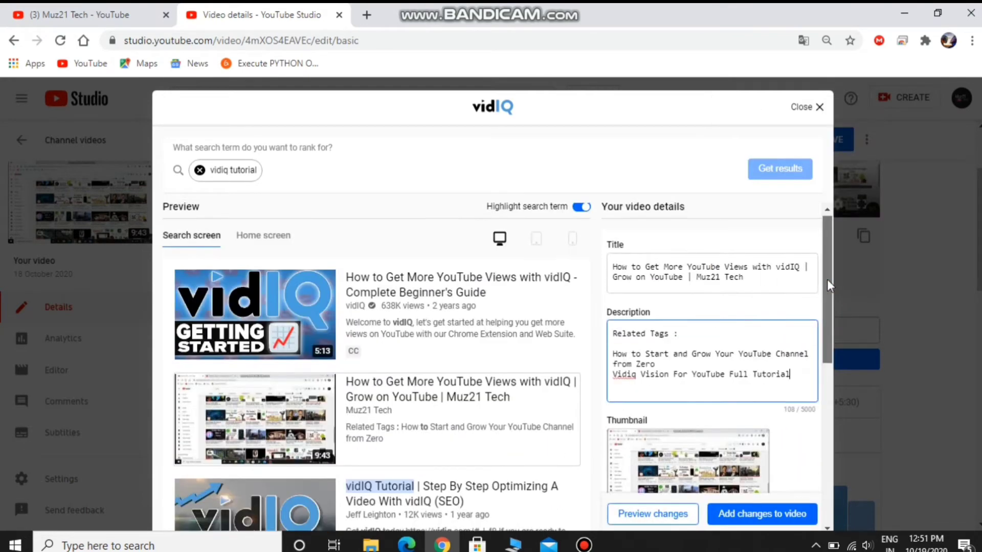
scroll(830, 347, "down", 1)
left_click(762, 509)
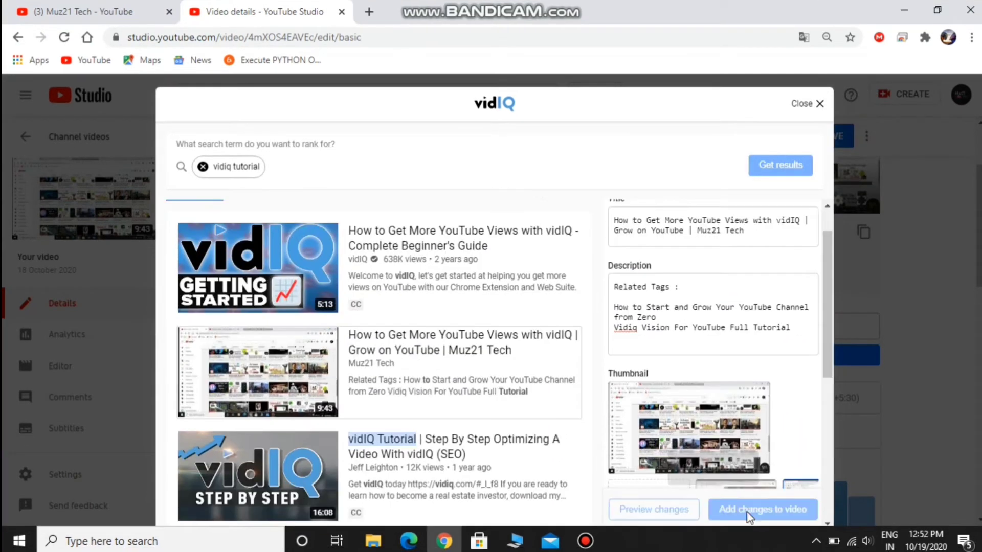
left_click_drag(830, 349, 834, 456)
Step: Look up 'vidiq tutorial' in Keyword Inspector to get its 68/100 score and 23,825 searches
left_click(807, 105)
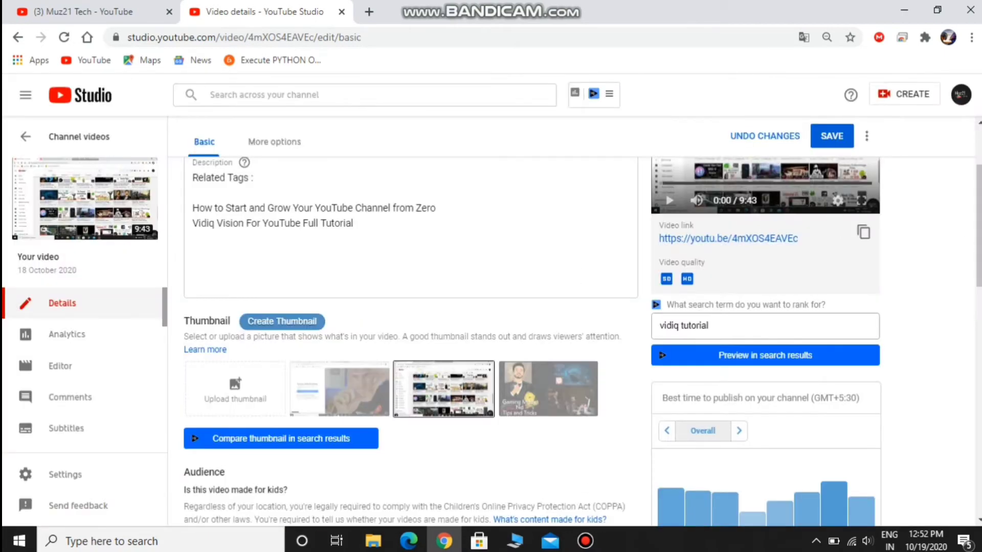
scroll(408, 397, "down", 9)
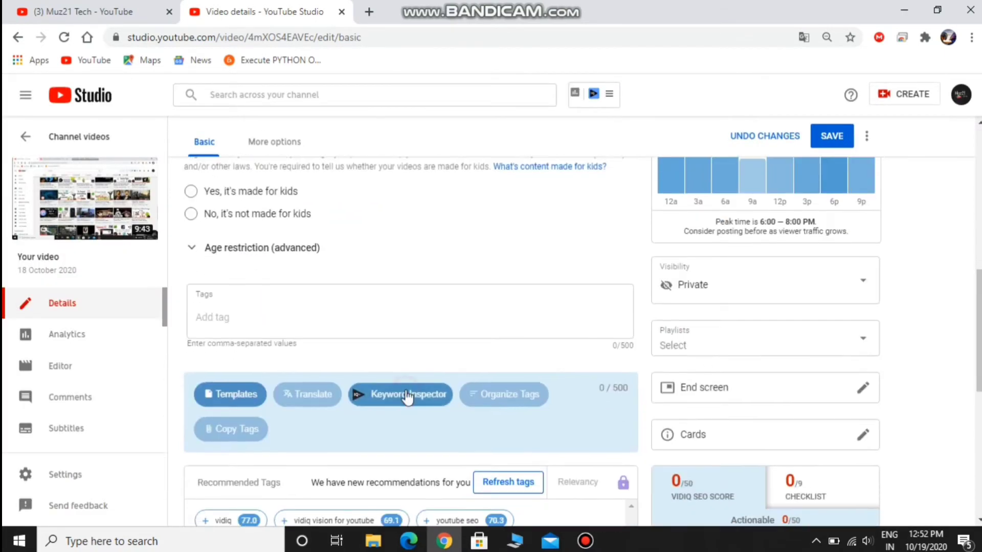
left_click(407, 394)
type("vidiq tutorial")
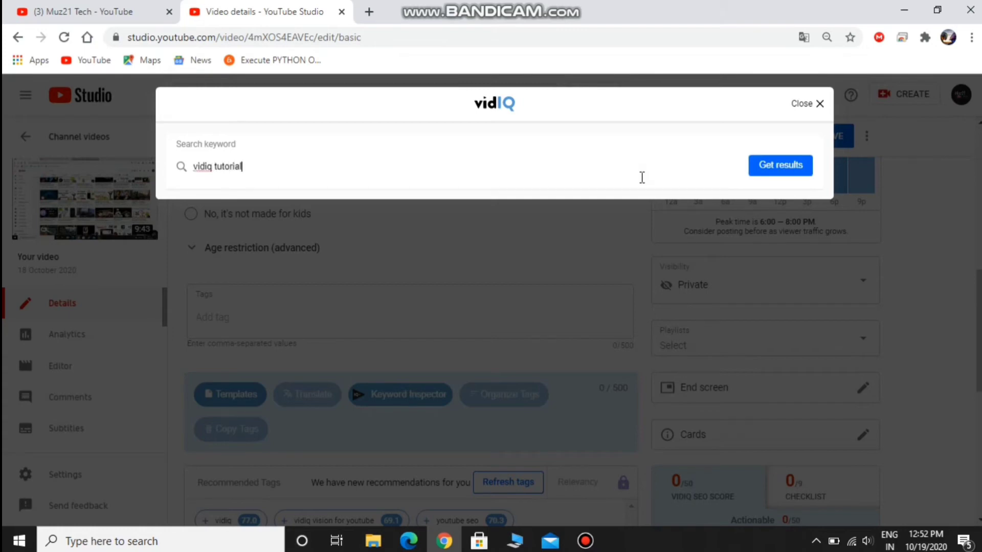
key("Return")
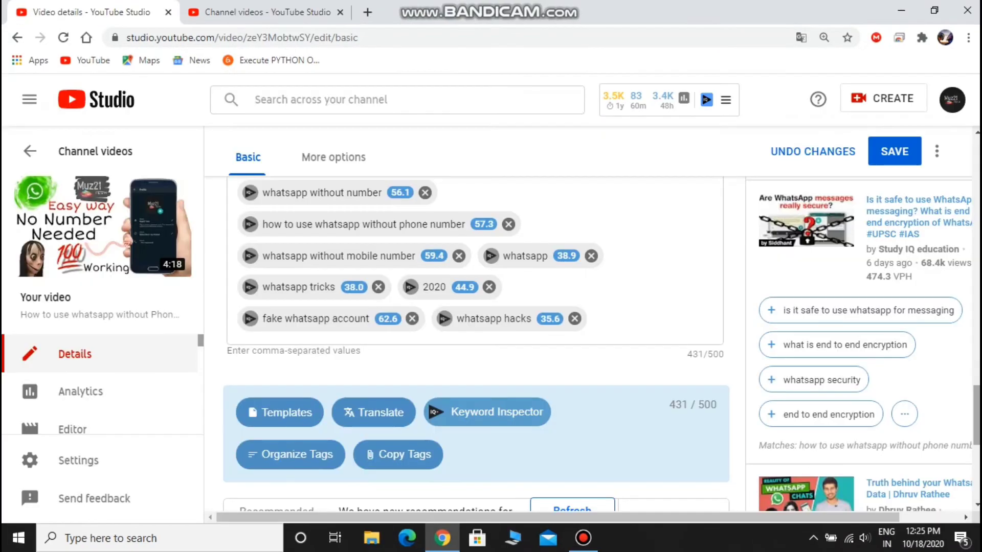
Step: Check the optimization checklist, save the video details, and go back to Channel videos
scroll(475, 332, "down", 5)
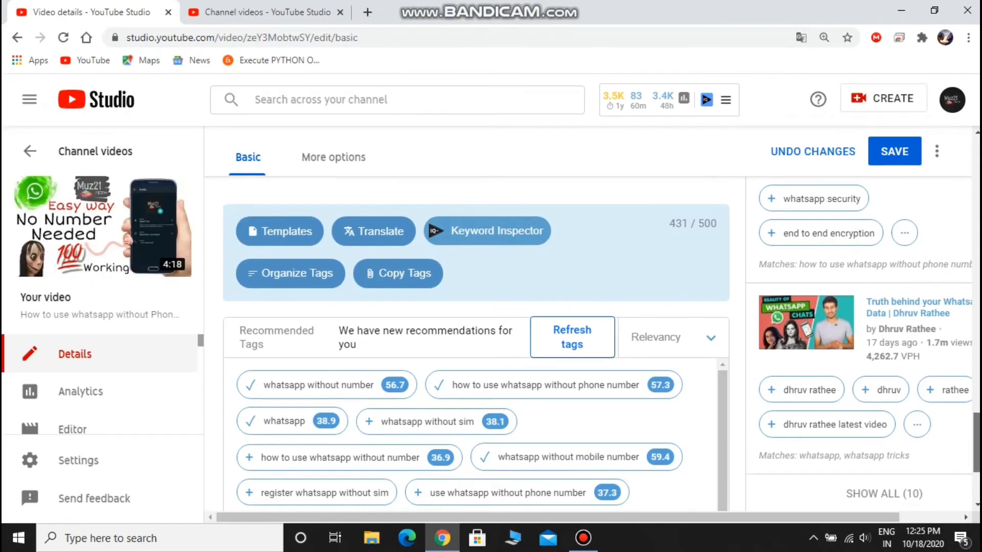
scroll(476, 333, "up", 15)
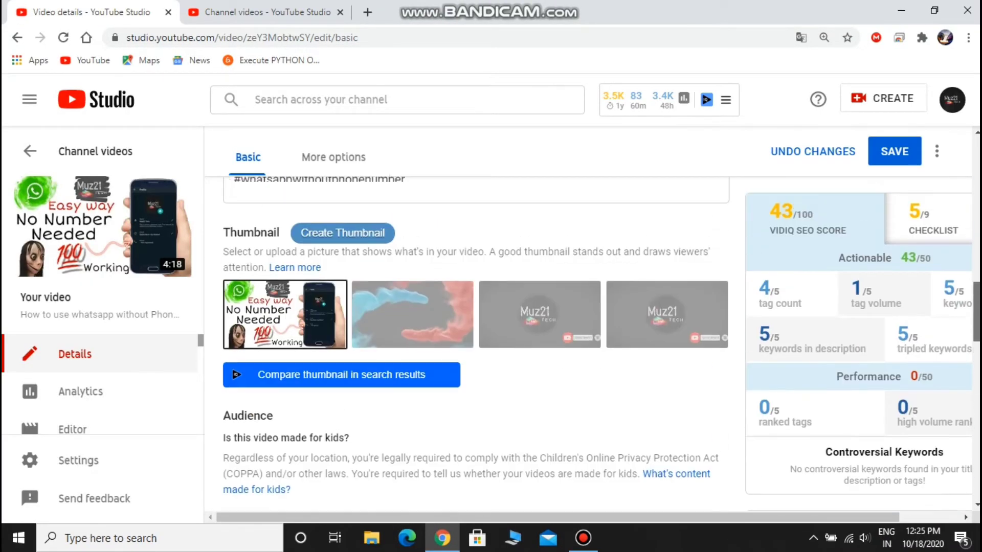
scroll(948, 369, "down", 4)
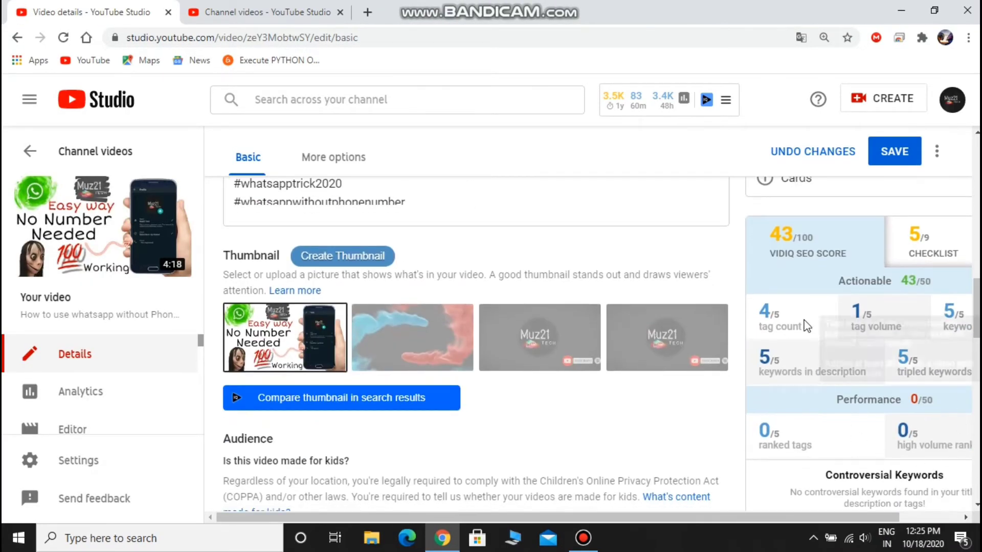
left_click(948, 238)
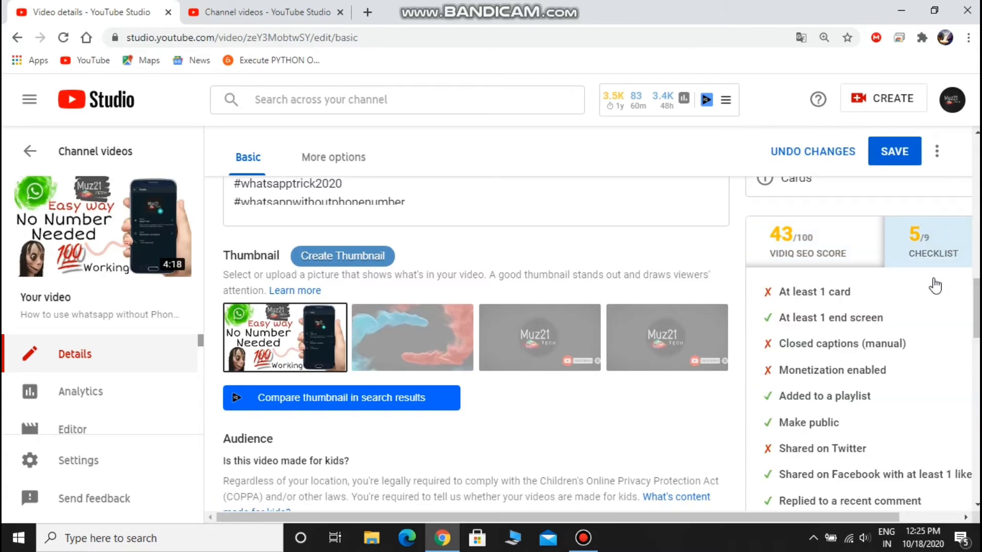
scroll(601, 344, "up", 10)
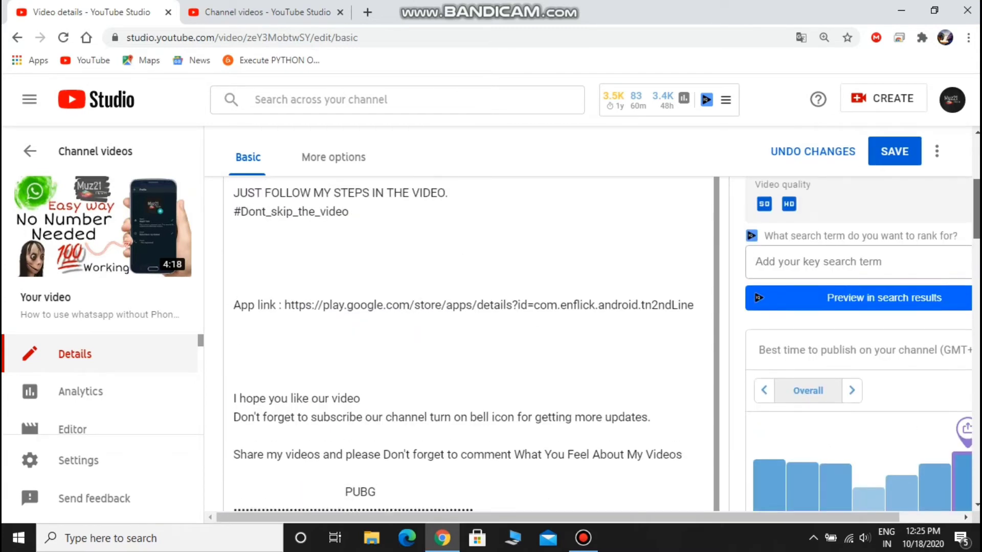
left_click(914, 193)
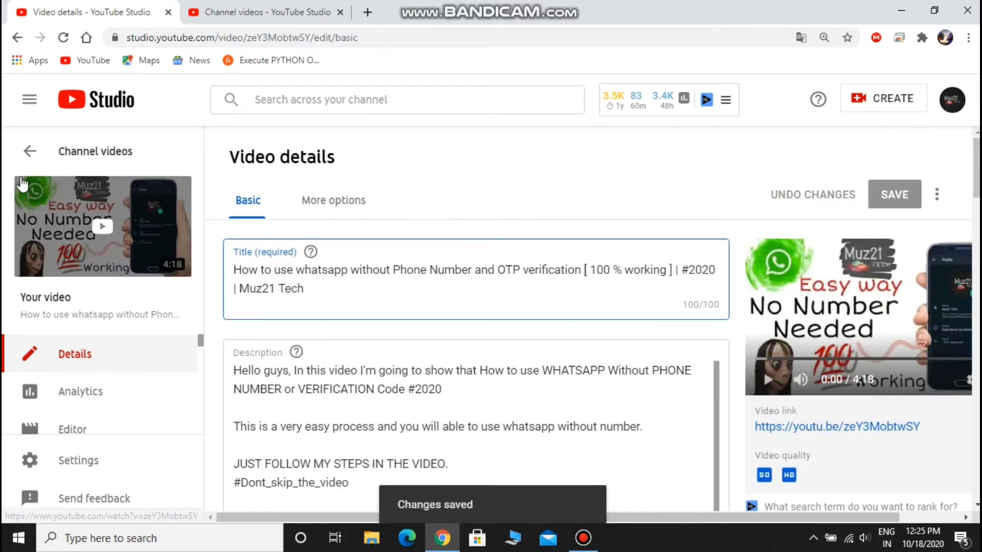
left_click(31, 160)
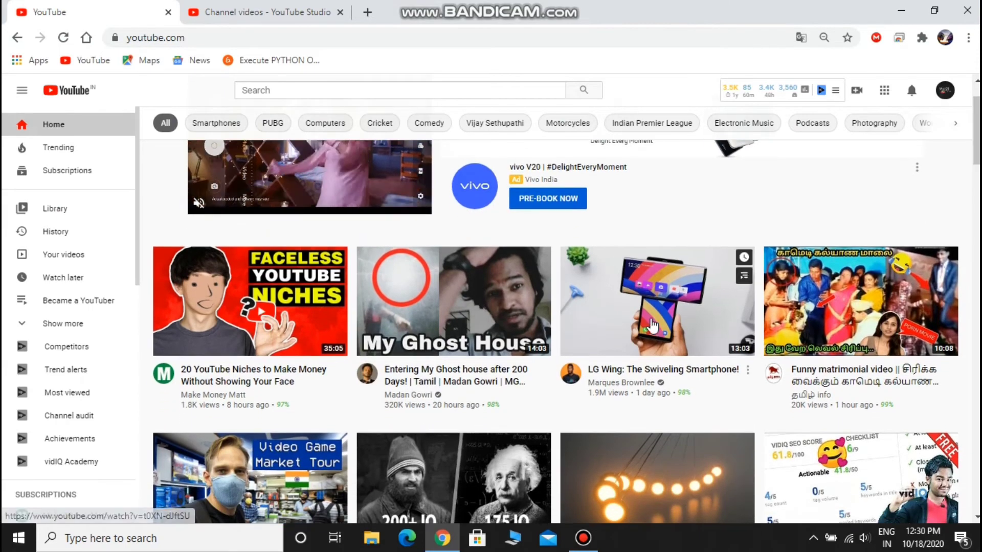
Step: Open the LG Wing video and scroll down to the vidIQ comments panel
left_click(653, 324)
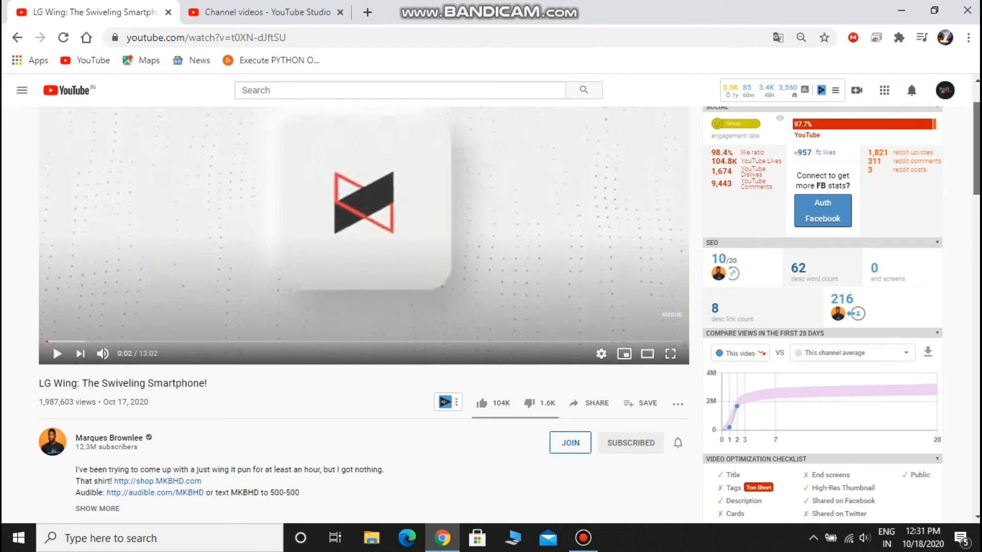
scroll(839, 266, "down", 3)
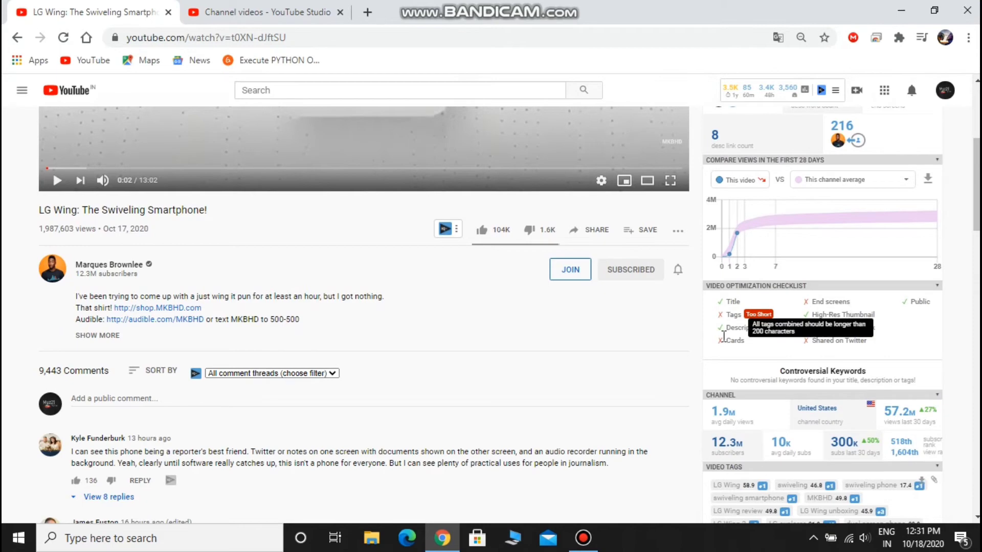
scroll(509, 315, "down", 3)
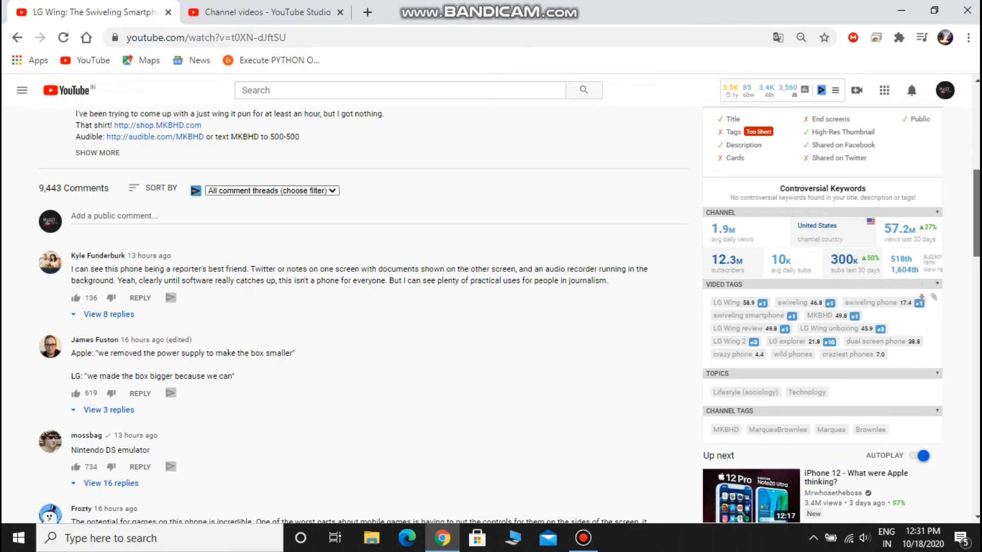
scroll(491, 307, "down", 2)
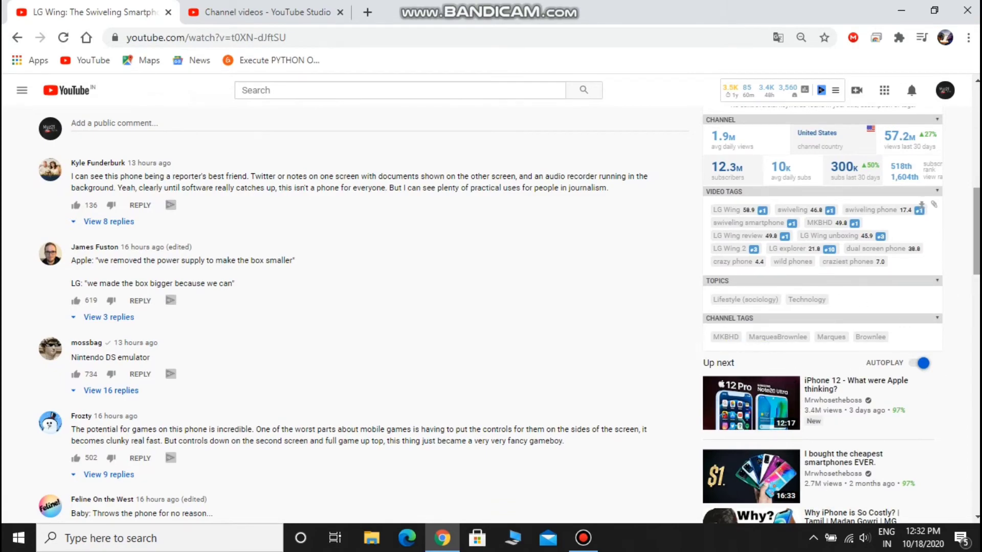
scroll(854, 224, "down", 5)
scroll(854, 223, "up", 12)
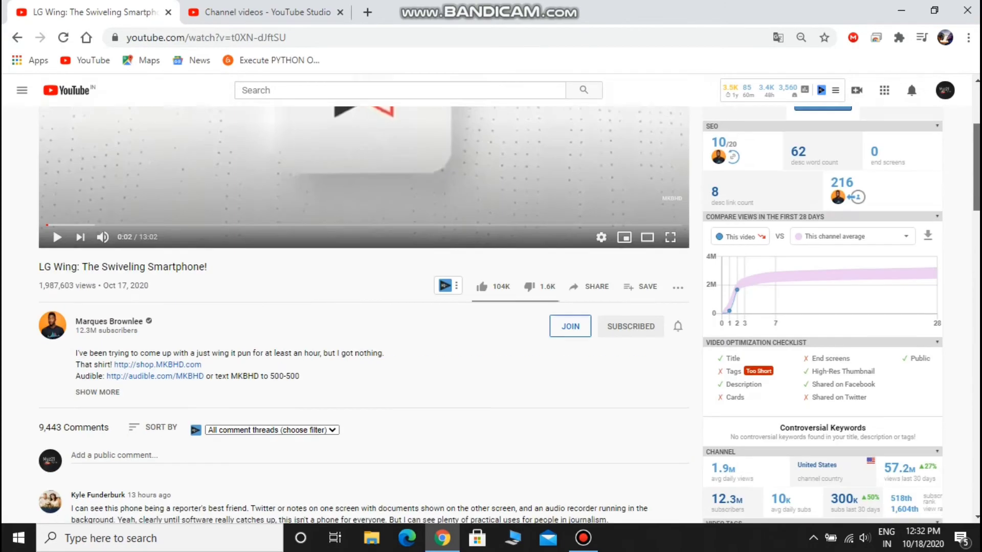
scroll(854, 224, "down", 2)
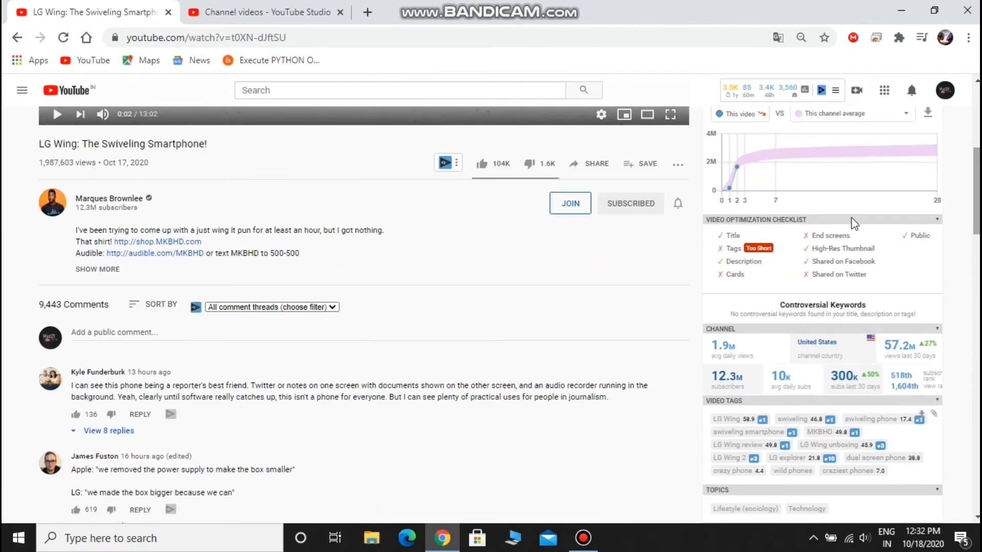
Step: Filter comments by Has replies, then Doesn't have replies, then Contain question(s)
left_click(321, 307)
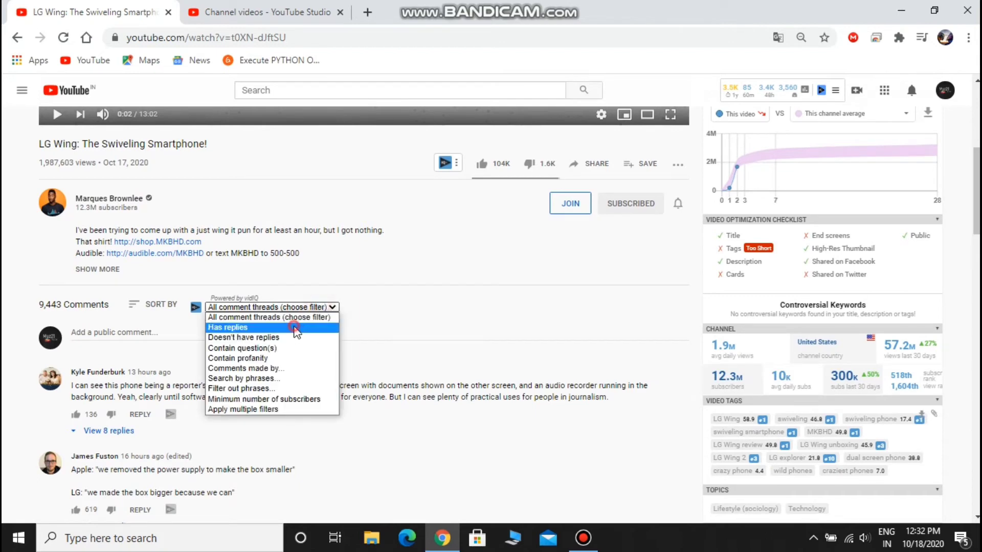
left_click(295, 328)
left_click(326, 307)
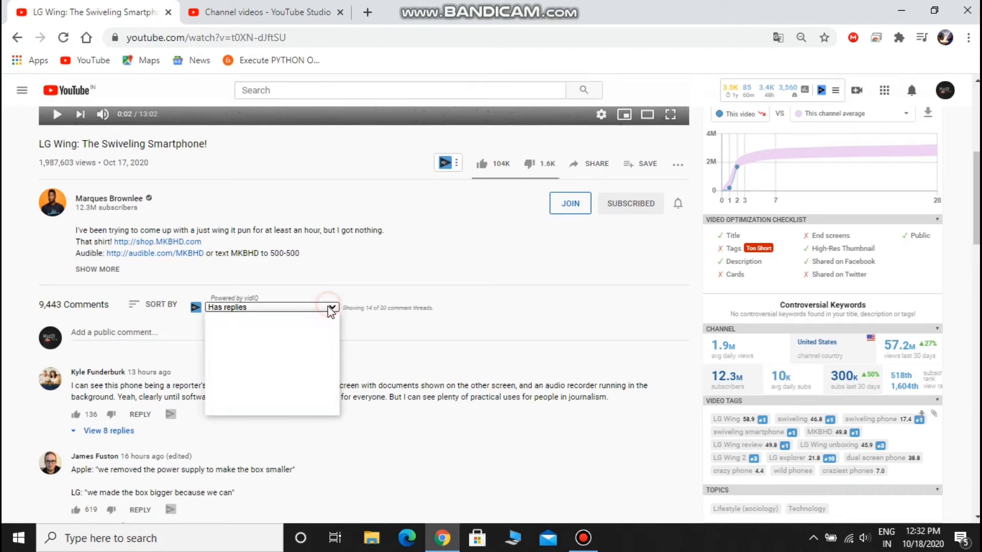
left_click(318, 334)
left_click(335, 313)
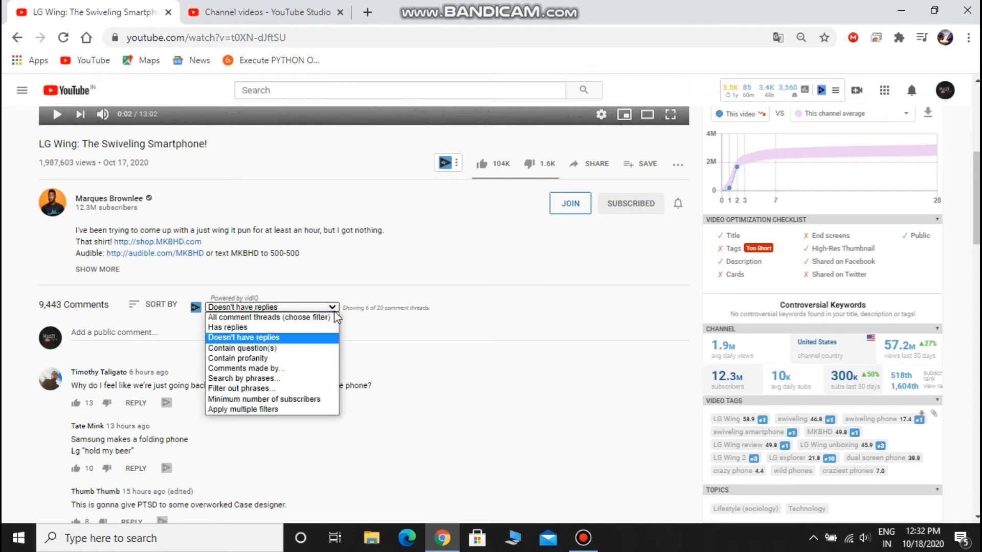
left_click(311, 342)
left_click(322, 310)
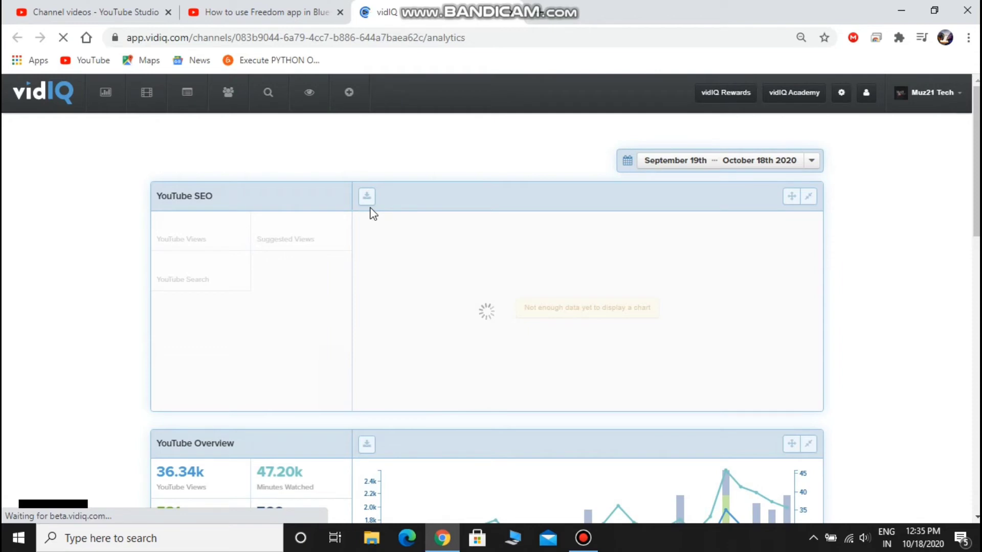
Step: Scroll through the vidIQ channel analytics dashboard
scroll(491, 317, "down", 20)
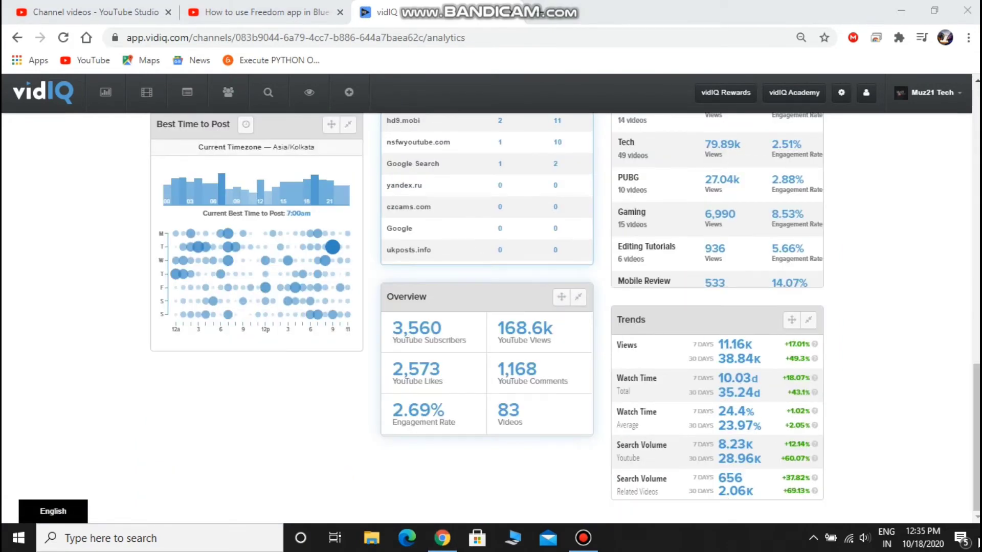
left_click_drag(976, 434, 976, 425)
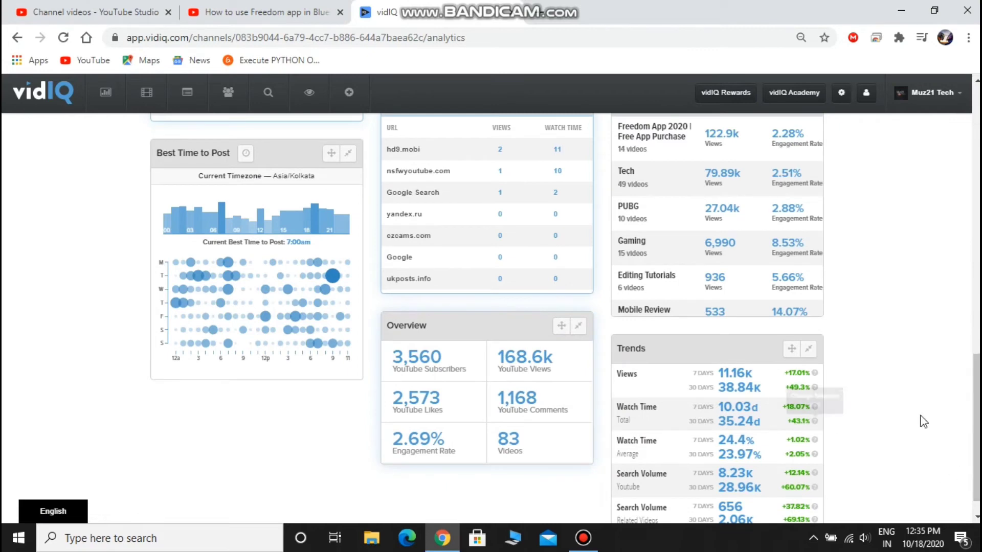
scroll(563, 317, "up", 2)
scroll(503, 417, "up", 1)
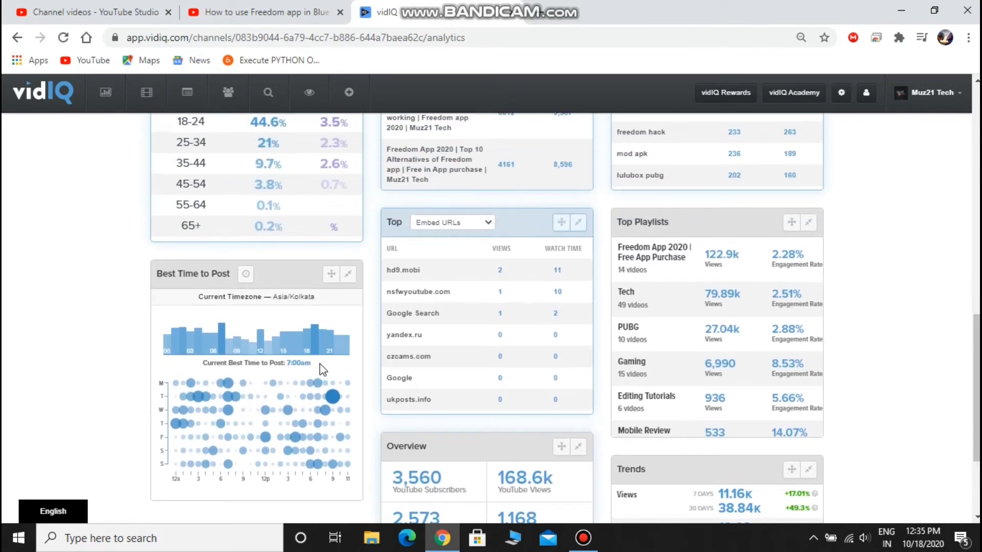
scroll(320, 363, "up", 10)
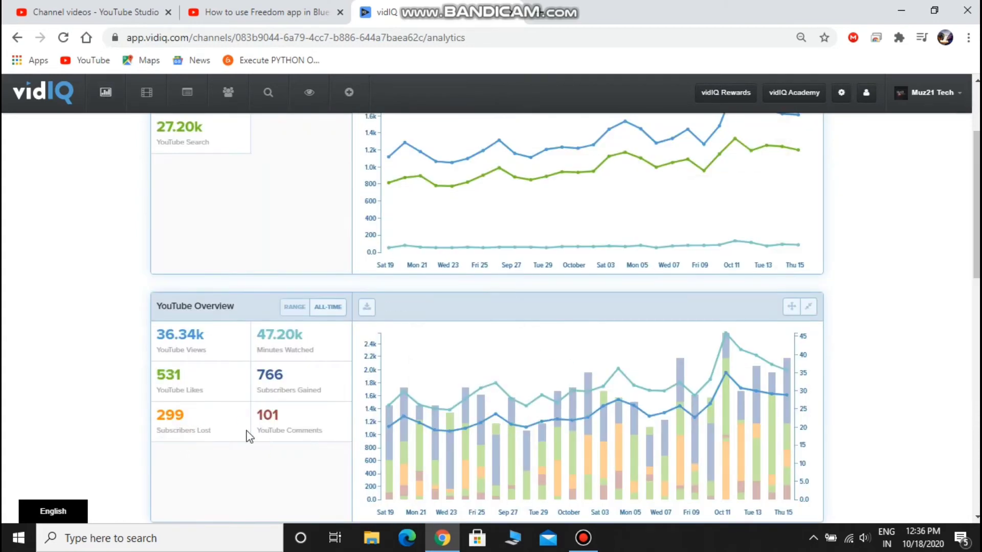
scroll(293, 403, "up", 5)
Step: Show the channel's YouTube videos table and open the newest video's details
left_click(146, 93)
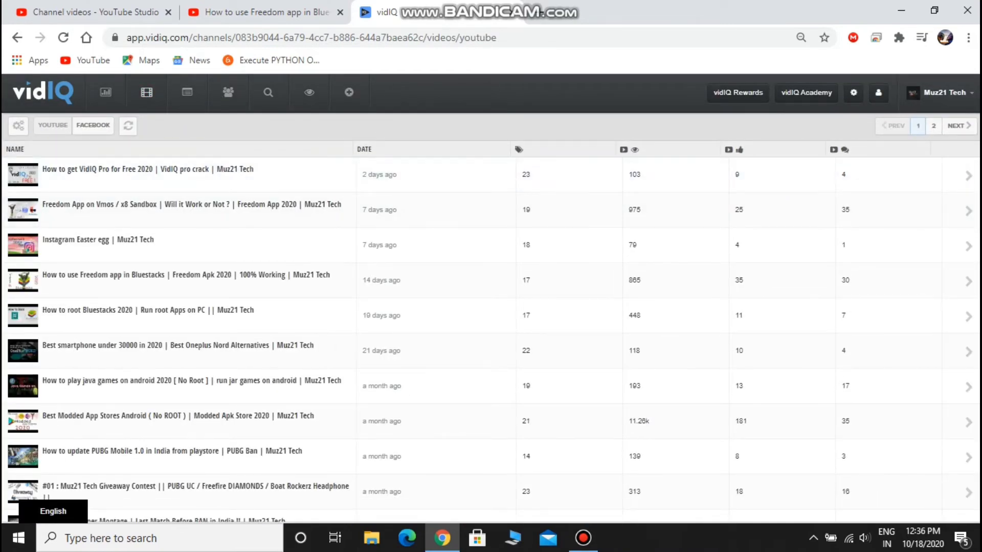
scroll(490, 337, "down", 5)
scroll(491, 338, "up", 5)
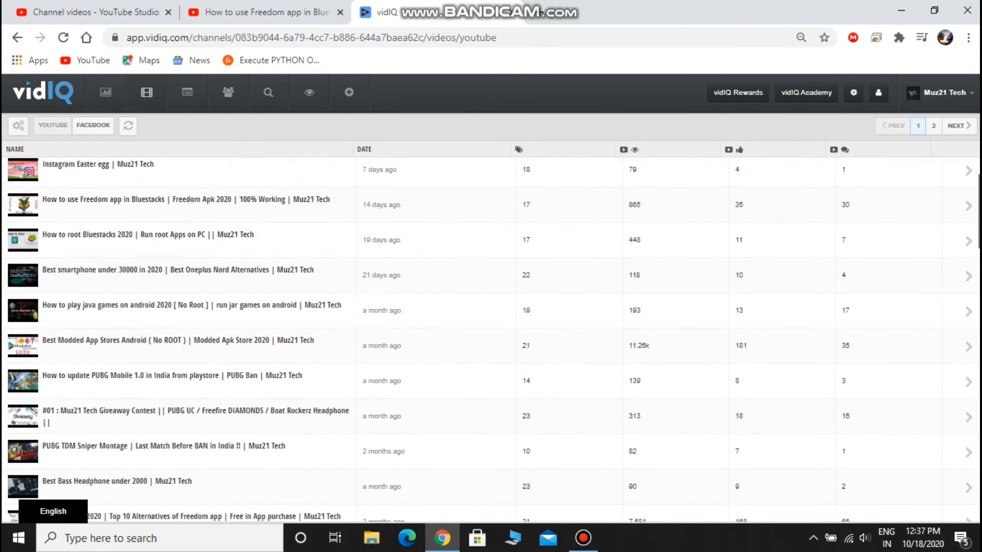
left_click(191, 177)
Step: Create a description campaign in Studio with the pasted giveaway contest text and link
left_click(190, 96)
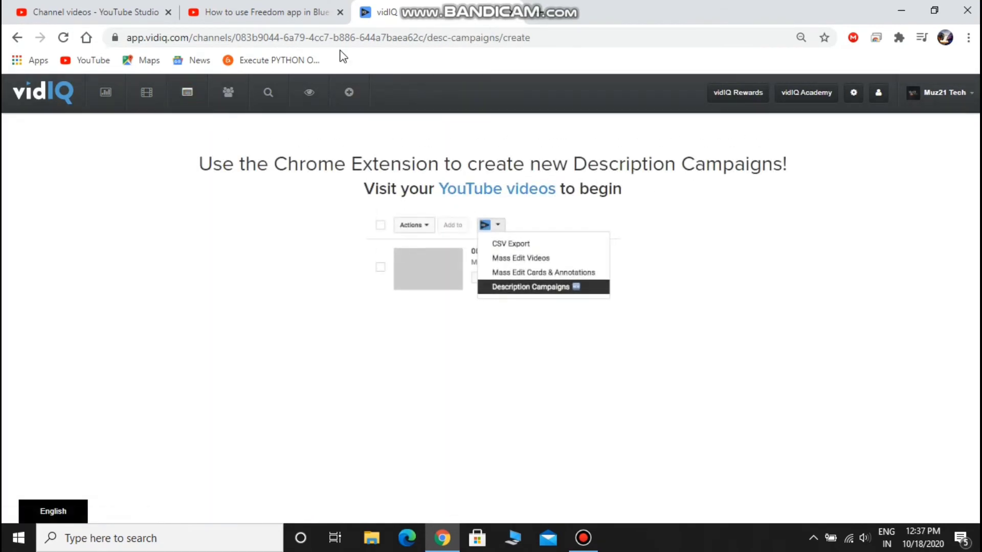
left_click(94, 6)
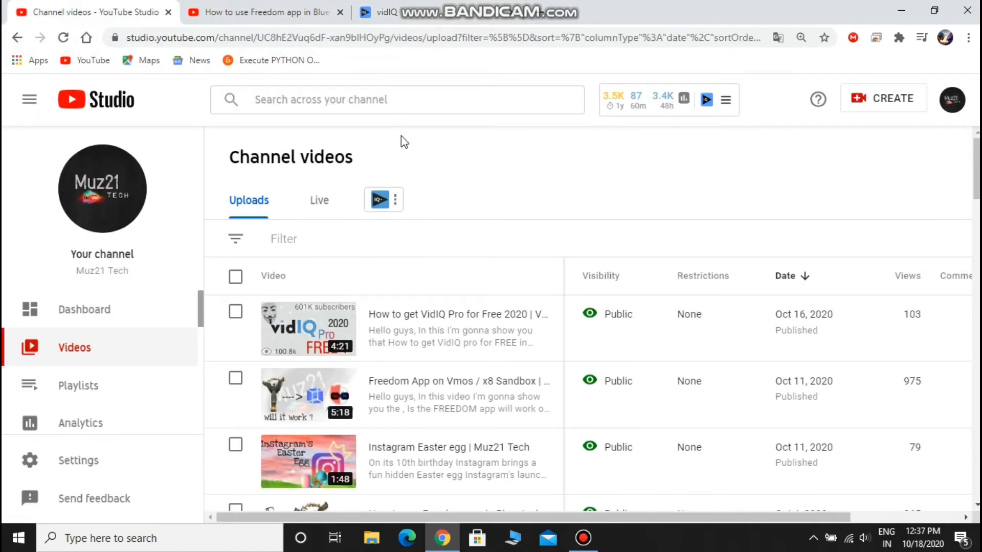
left_click(382, 199)
left_click(412, 307)
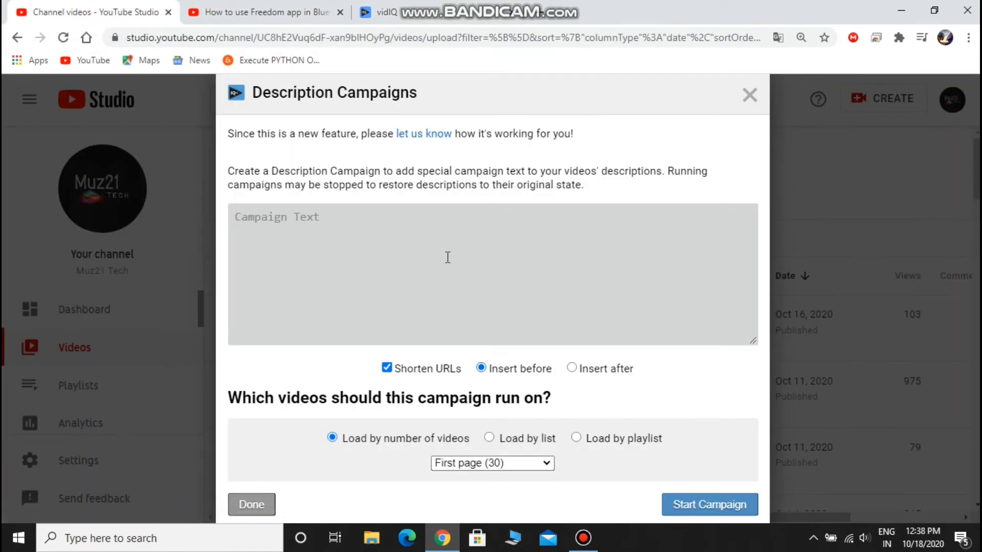
left_click(446, 257)
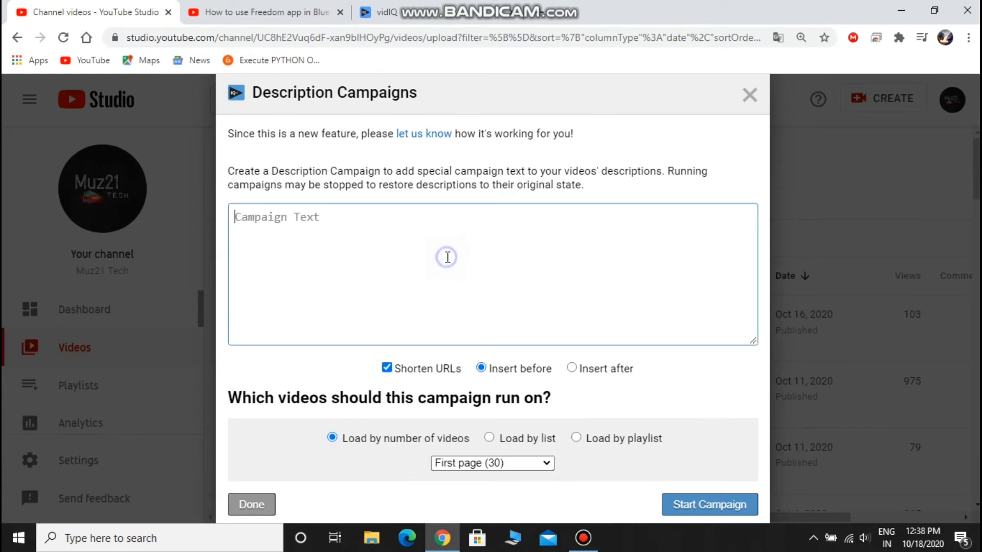
right_click(447, 258)
left_click(483, 370)
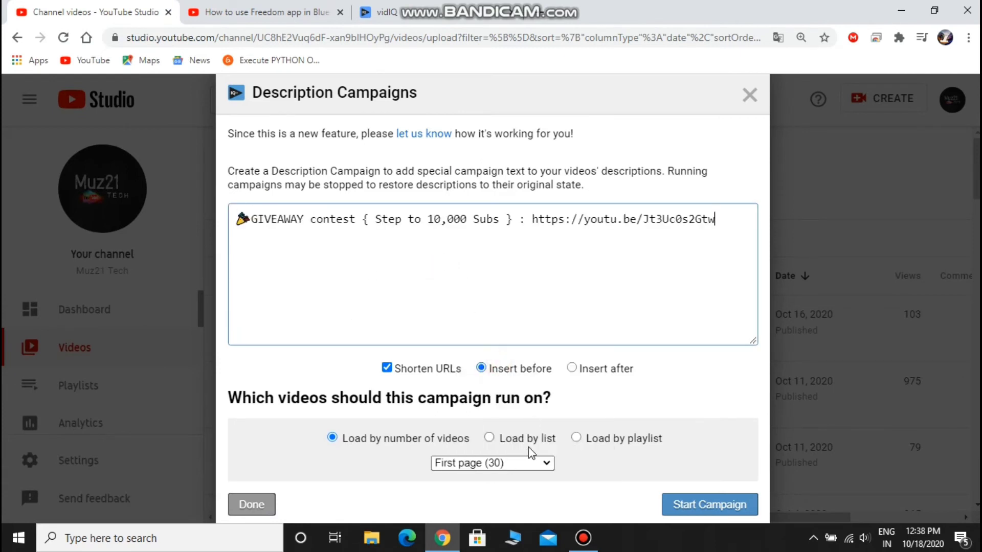
Step: Set the campaign to a custom count of 2 videos and start it
left_click(530, 463)
left_click(508, 377)
left_click(546, 463)
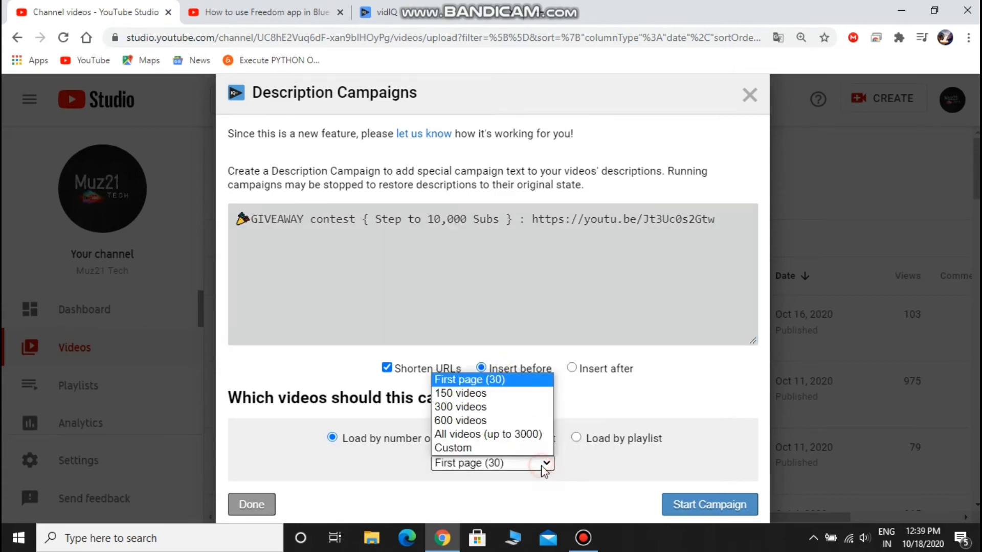
left_click(533, 447)
left_click(544, 463)
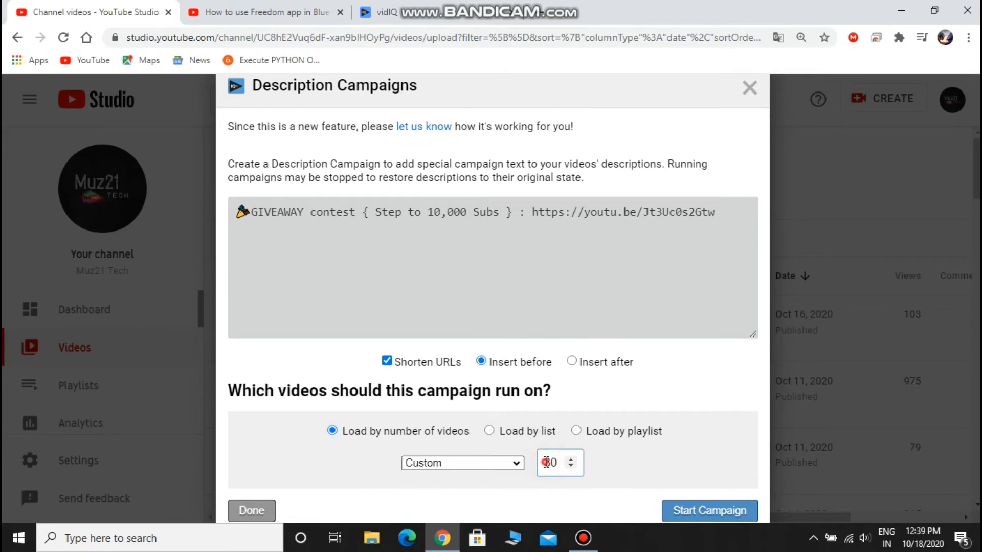
double_click(546, 462)
type("2")
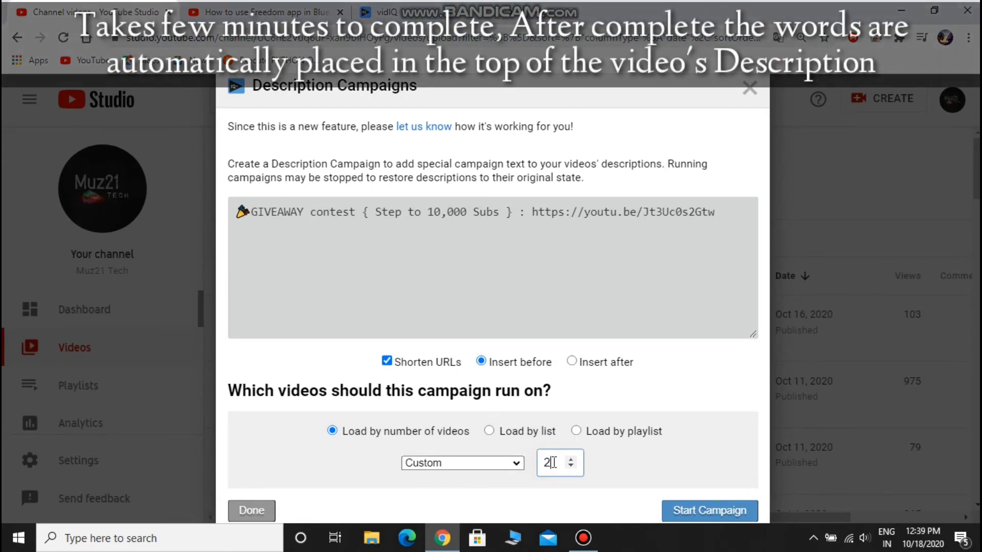
left_click(682, 511)
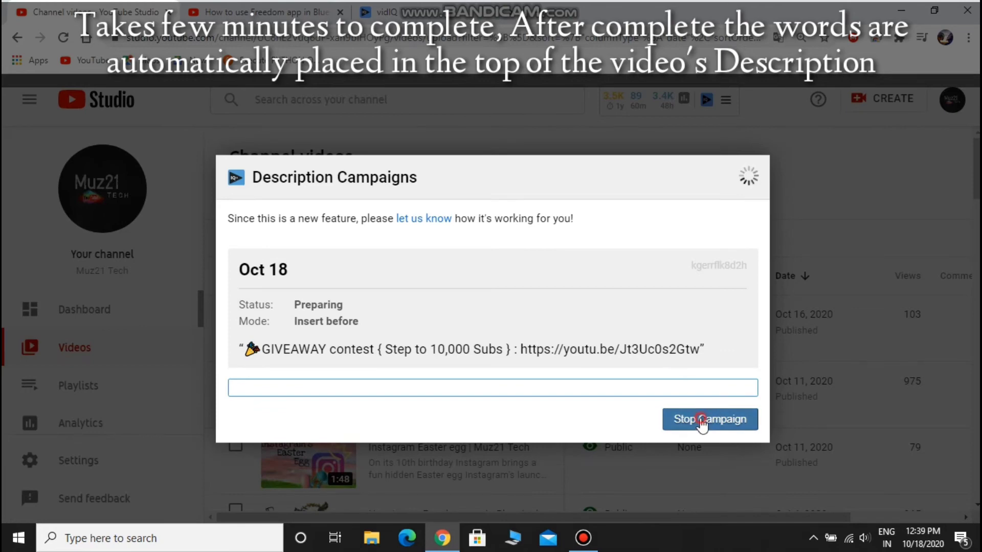
Step: Stop the running campaign, review archived campaigns, and begin a new empty one
left_click(701, 420)
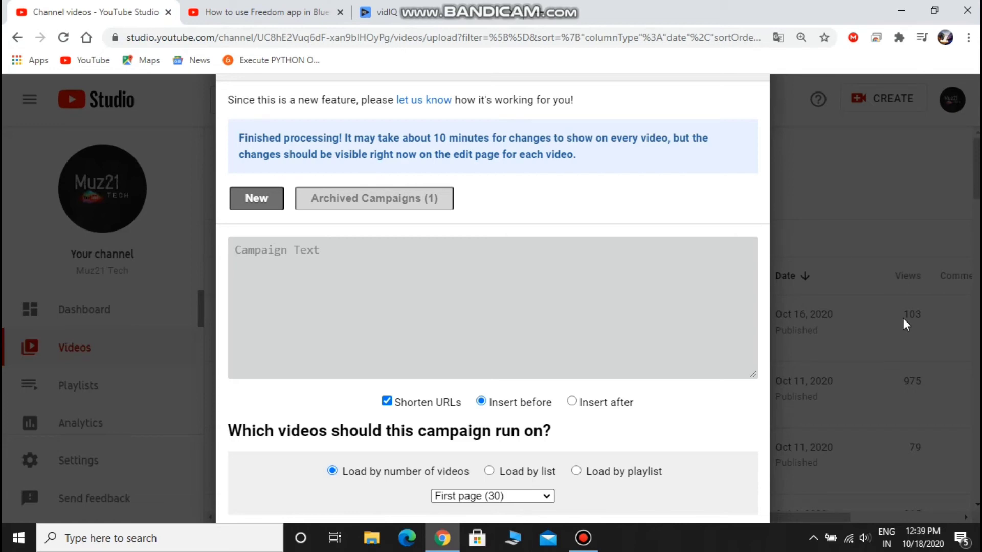
left_click(415, 205)
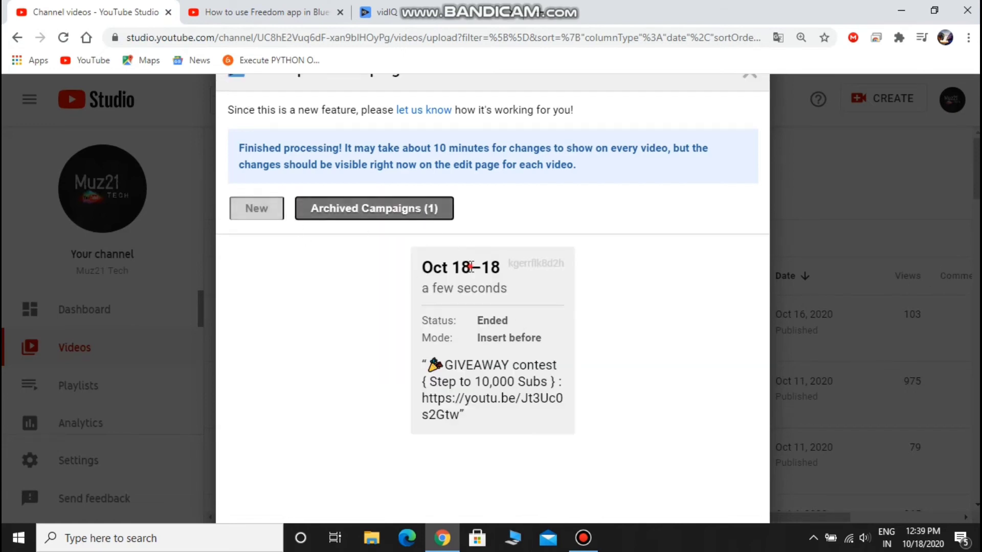
left_click(253, 208)
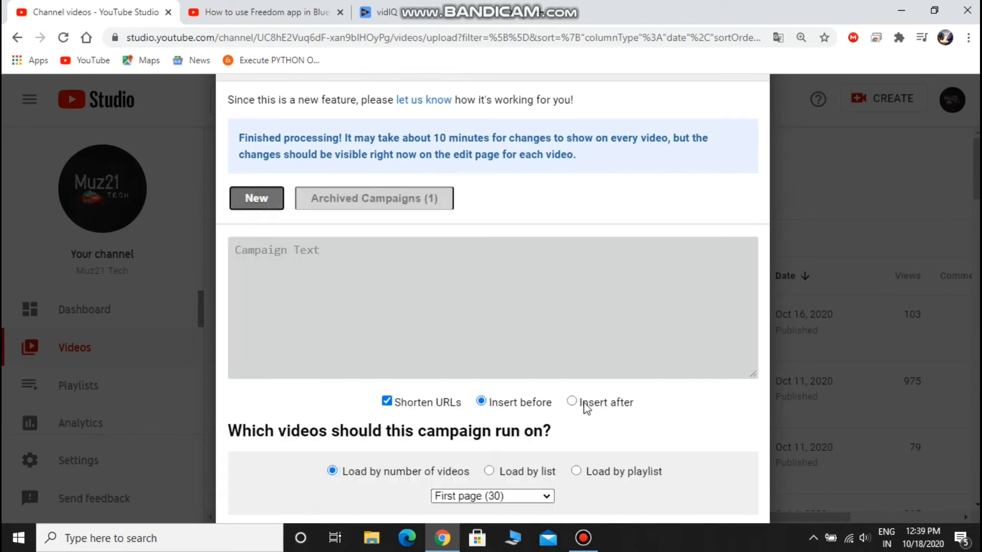
left_click(378, 11)
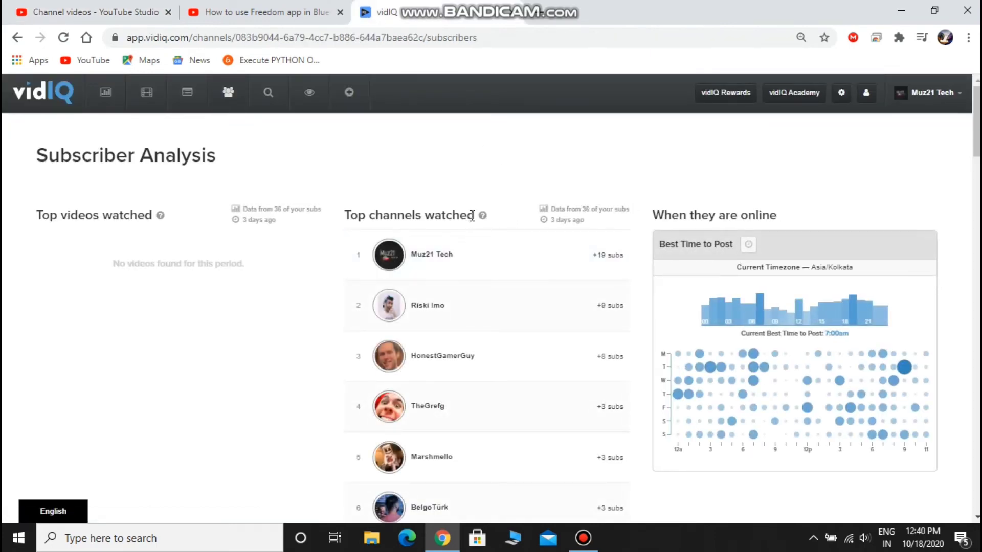
mouse_move(483, 218)
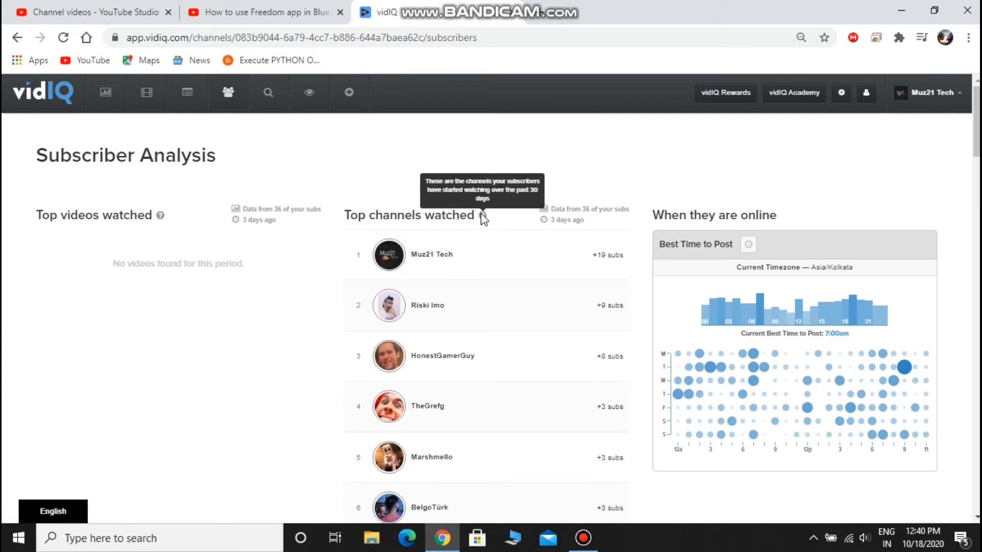
scroll(483, 219, "down", 20)
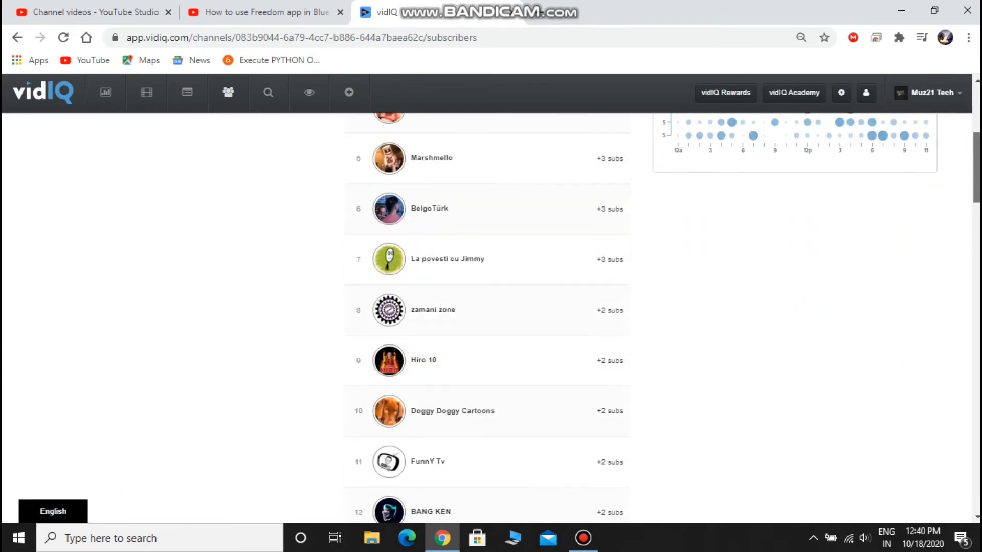
scroll(485, 317, "up", 20)
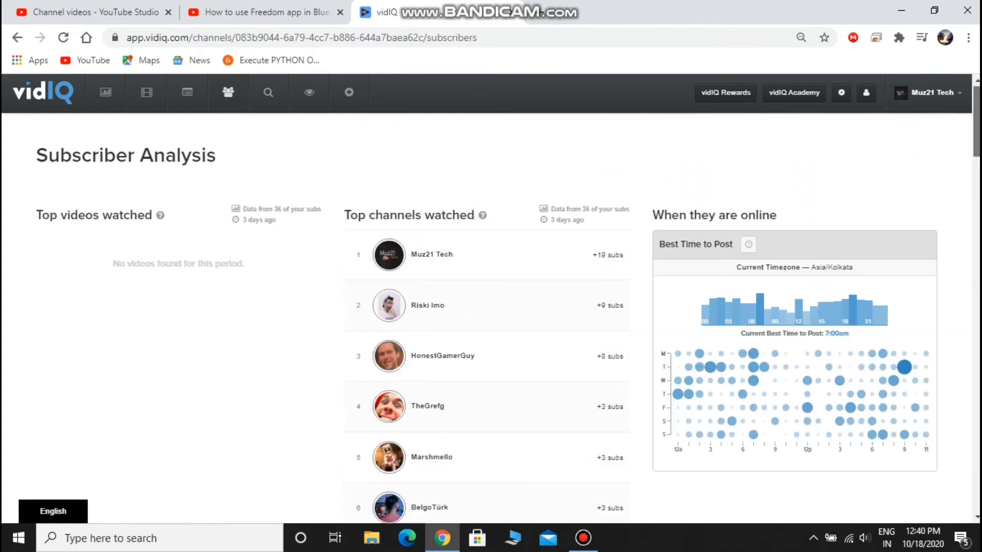
Step: In Bulk SEO, add tag 'jasi' to video 1 and 'magisk manager' to video 5
left_click(275, 100)
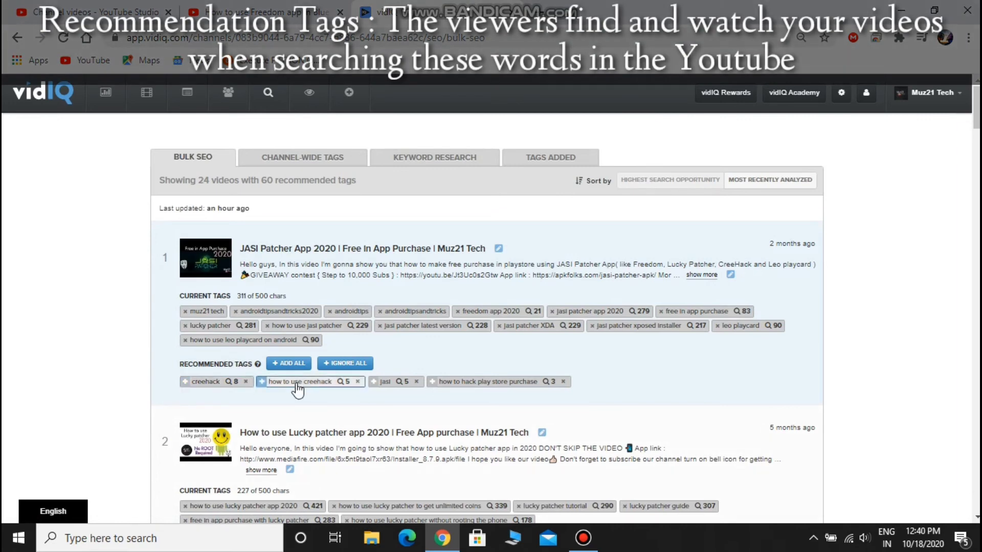
scroll(491, 317, "down", 20)
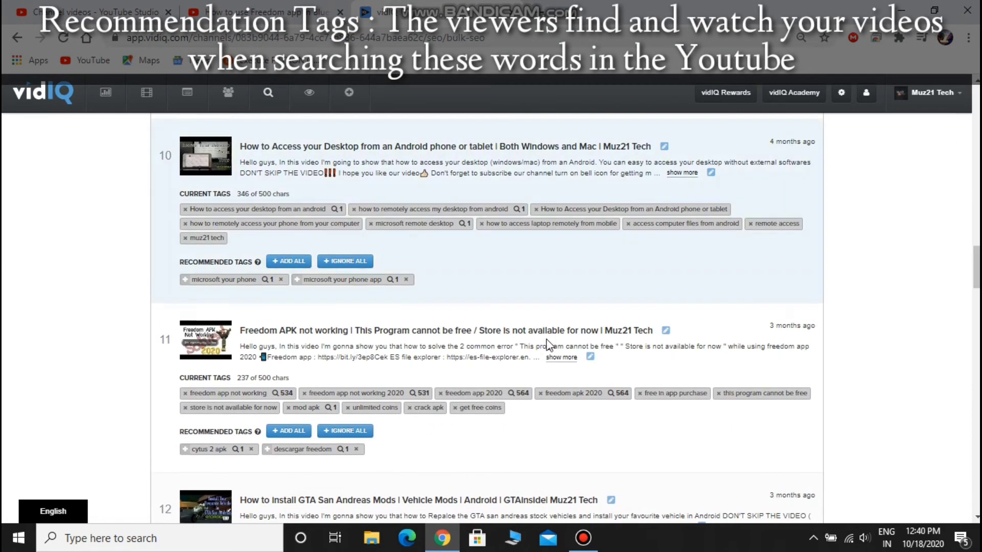
scroll(505, 361, "up", 20)
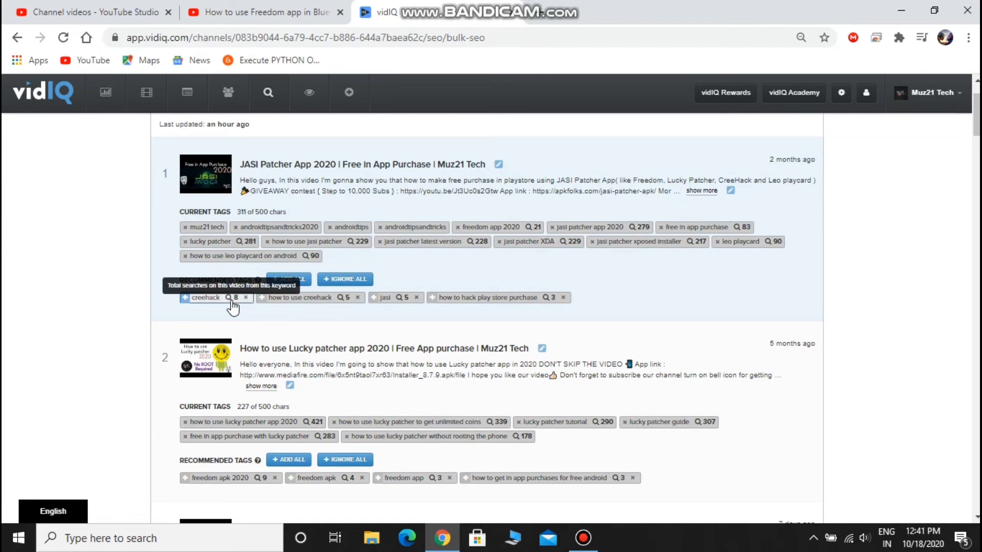
left_click(377, 301)
left_click_drag(976, 110, 976, 144)
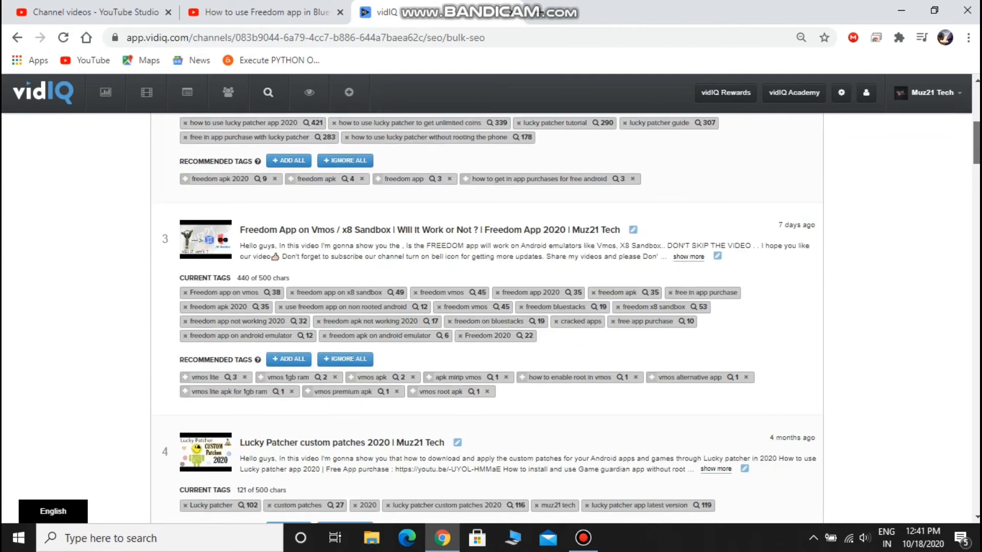
scroll(511, 307, "down", 3)
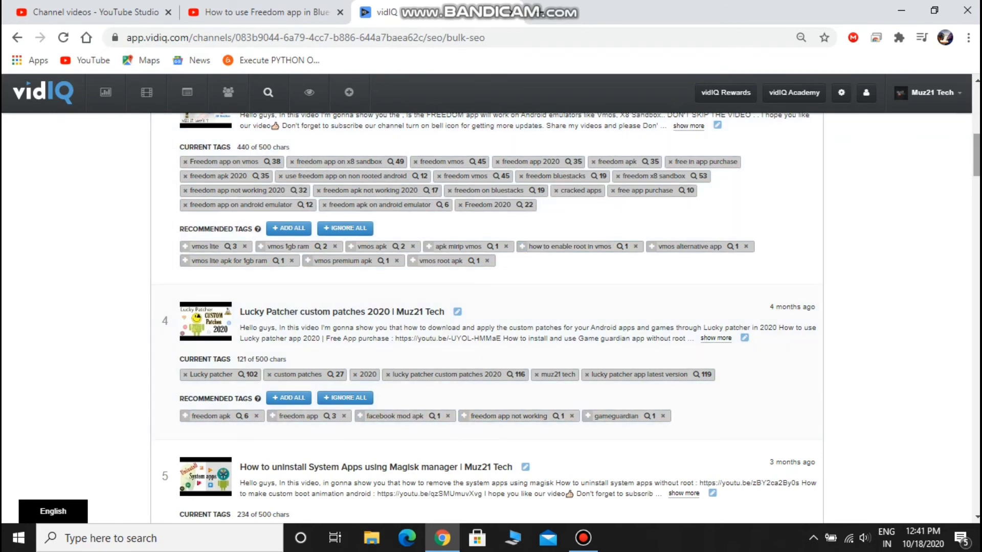
scroll(491, 317, "down", 3)
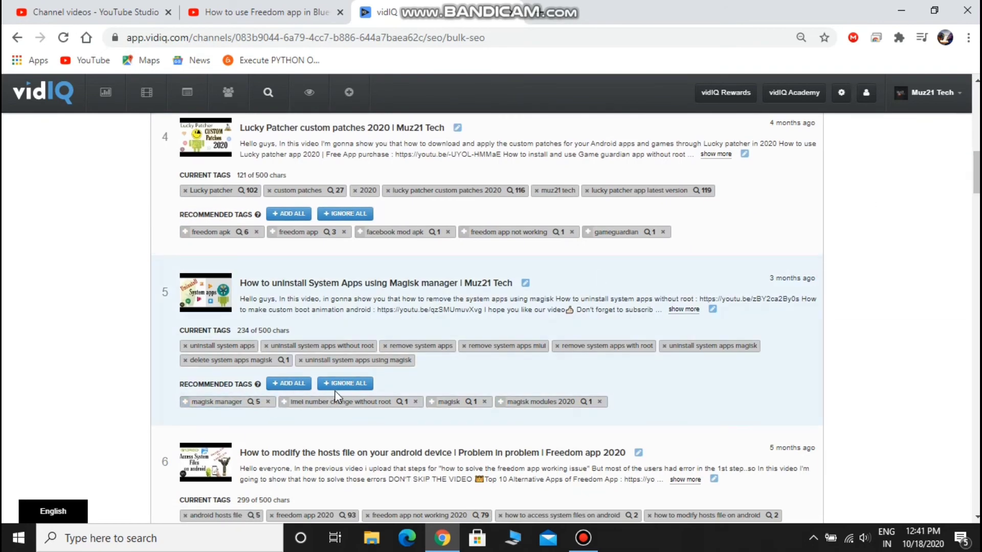
left_click(185, 402)
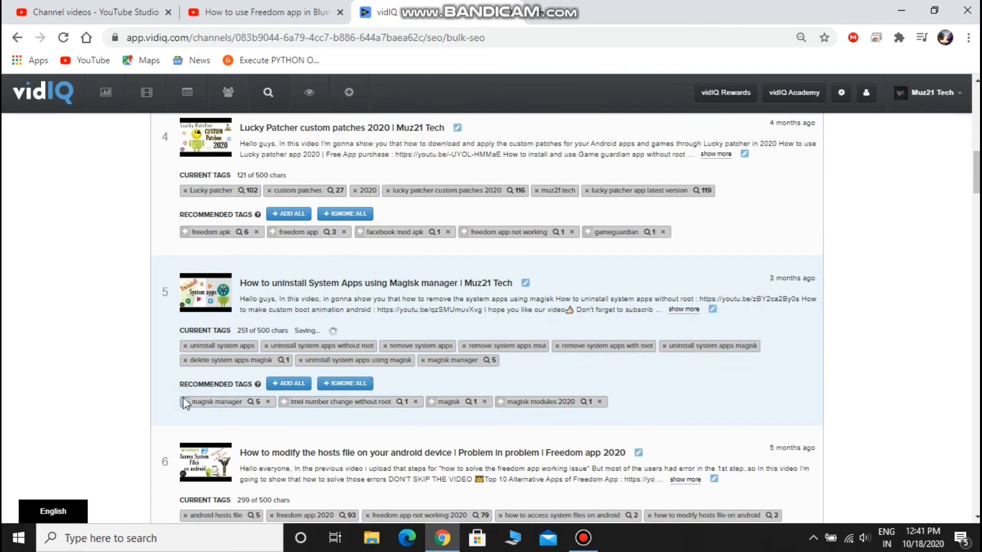
Step: Review the channel-wide tags list
scroll(307, 256, "up", 10)
left_click(325, 159)
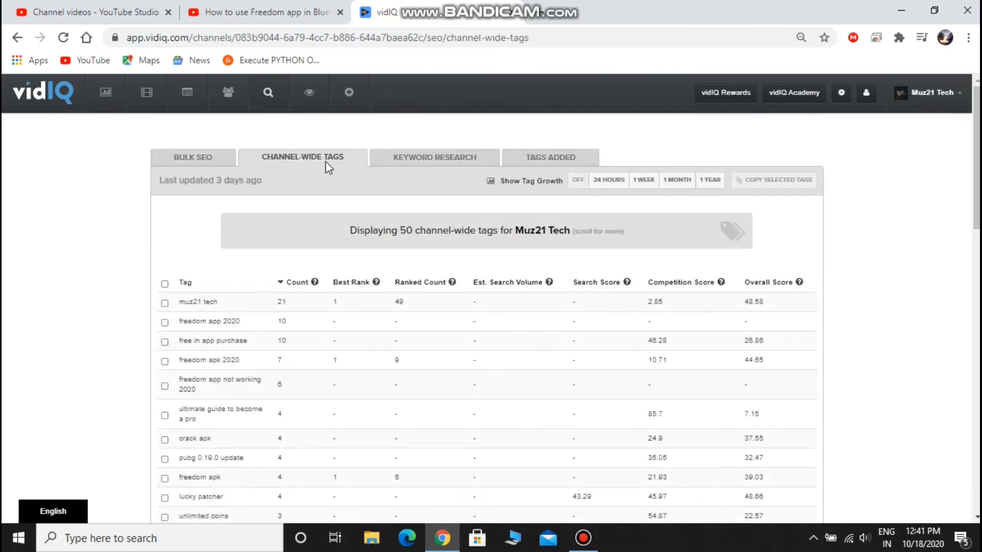
left_click_drag(978, 166, 978, 353)
scroll(485, 317, "down", 5)
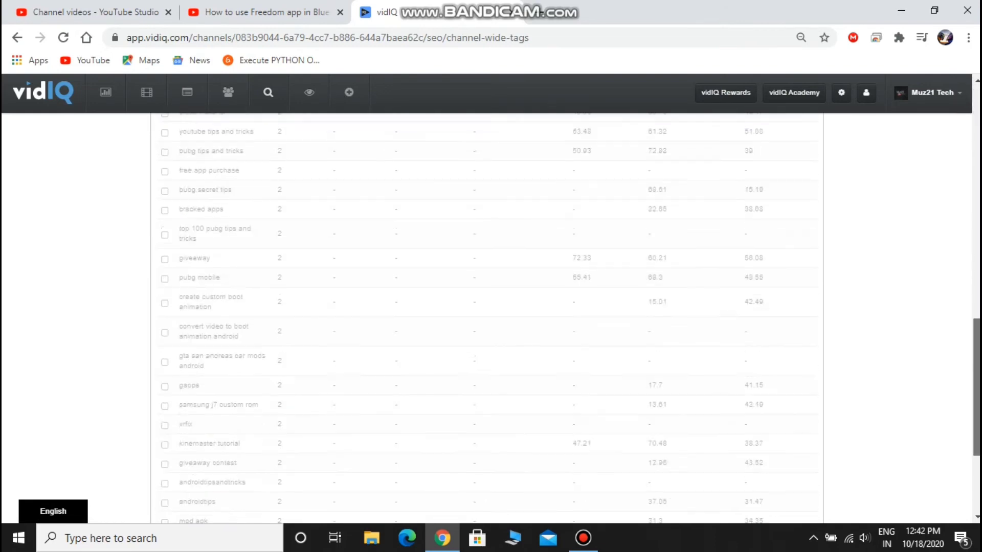
scroll(486, 317, "up", 15)
Step: Research keywords for 'FREEDOM APK 2020', check added tags, and open the competition comparison
left_click(452, 164)
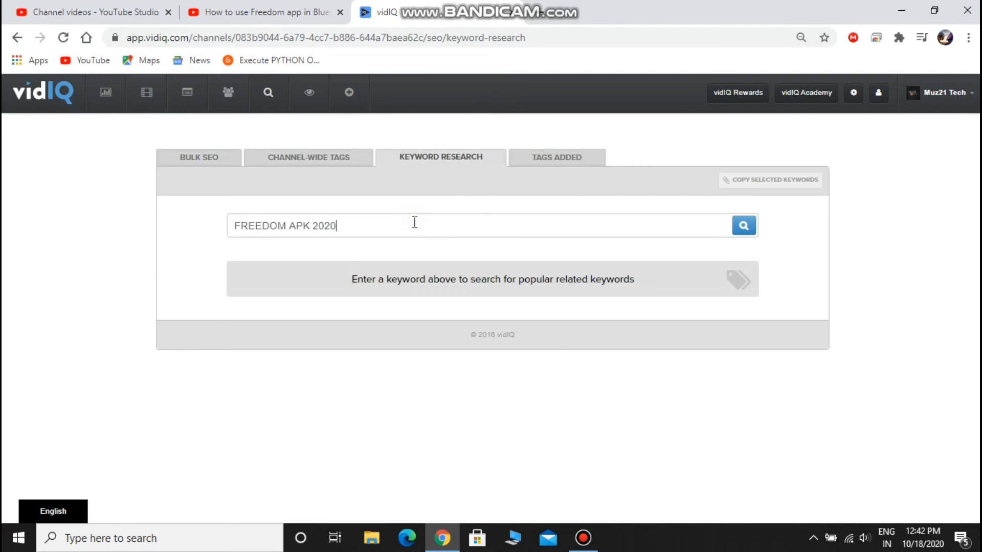
key("Return")
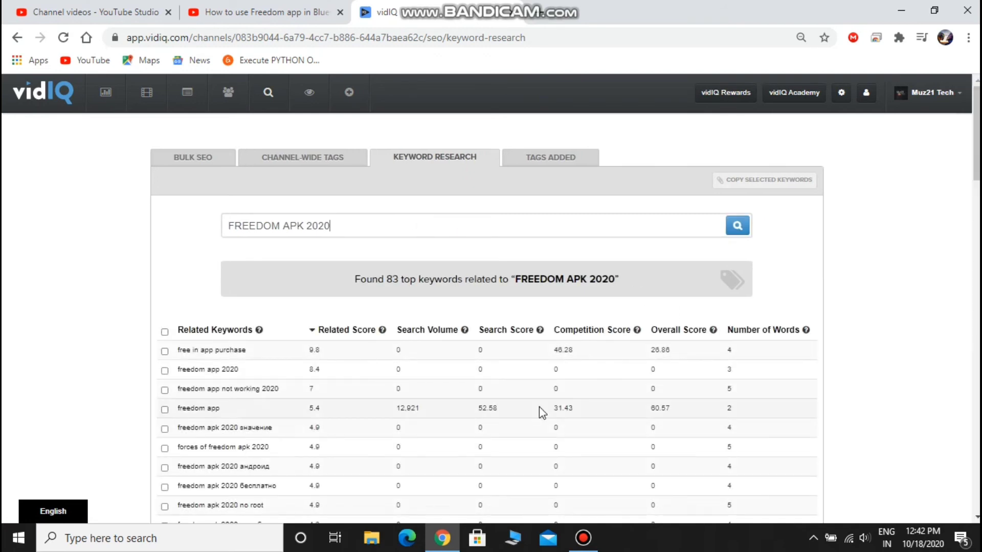
scroll(491, 317, "down", 3)
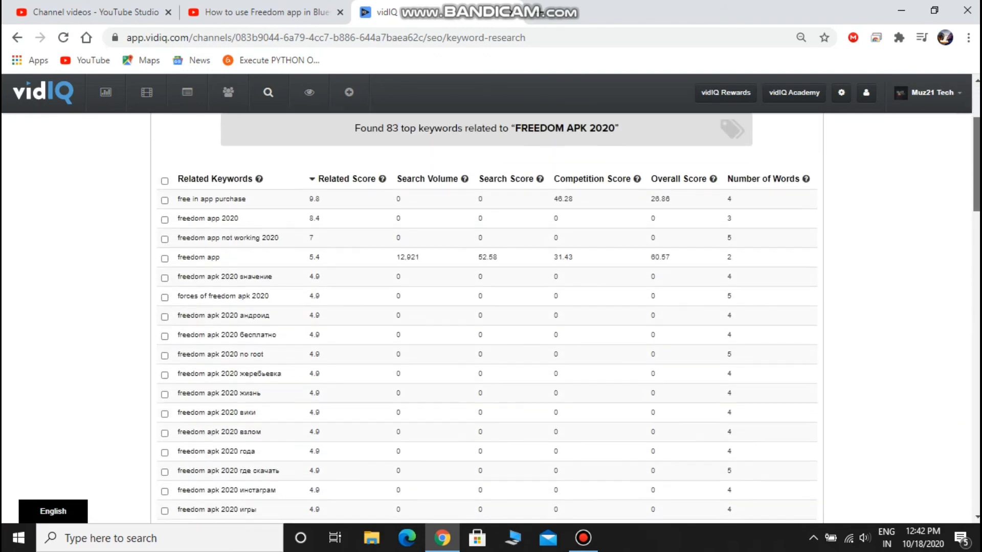
scroll(491, 317, "down", 6)
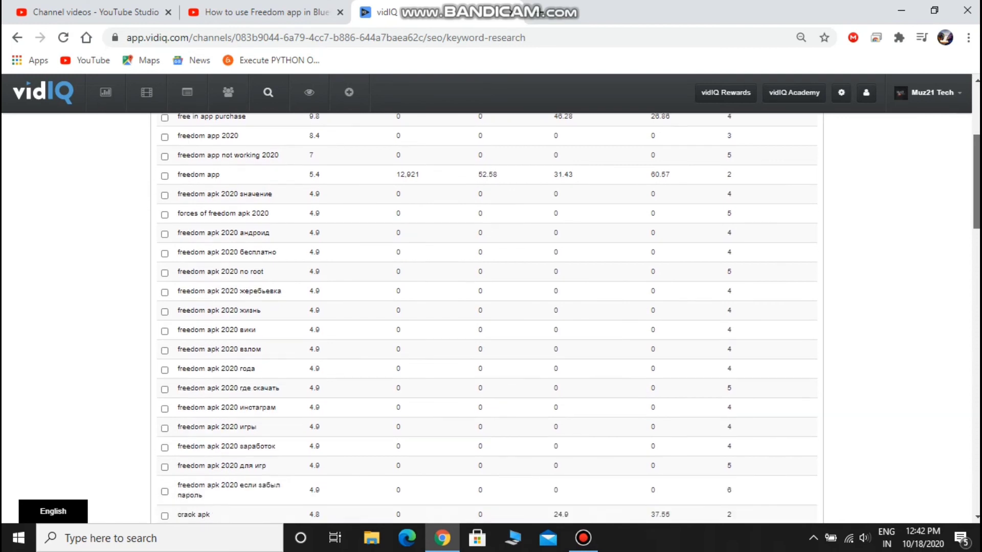
scroll(491, 317, "up", 8)
scroll(590, 165, "up", 2)
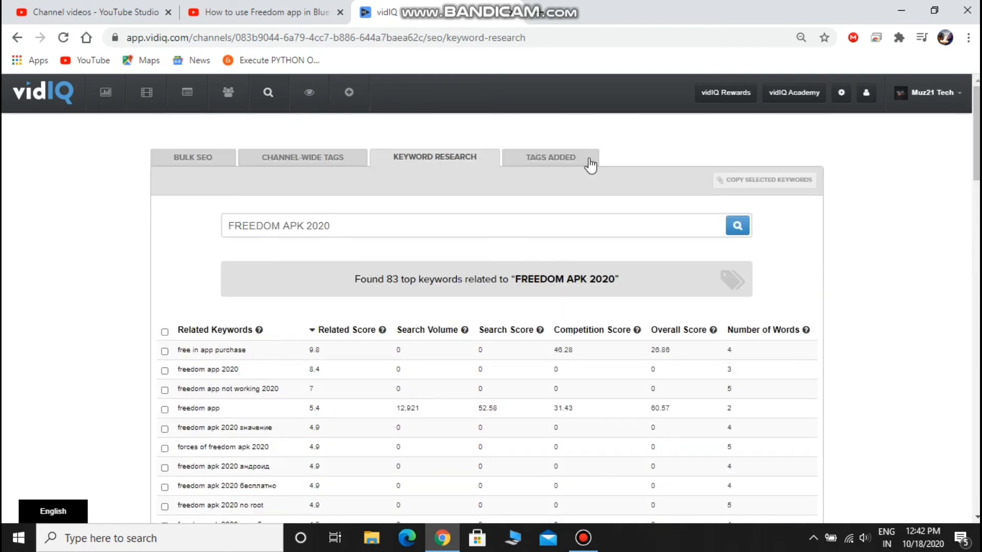
left_click(546, 161)
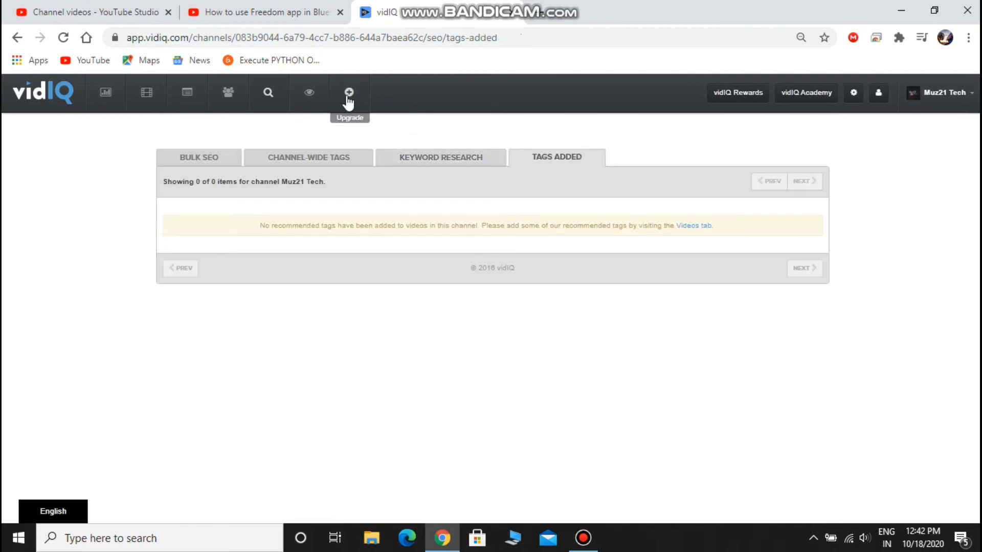
left_click(308, 90)
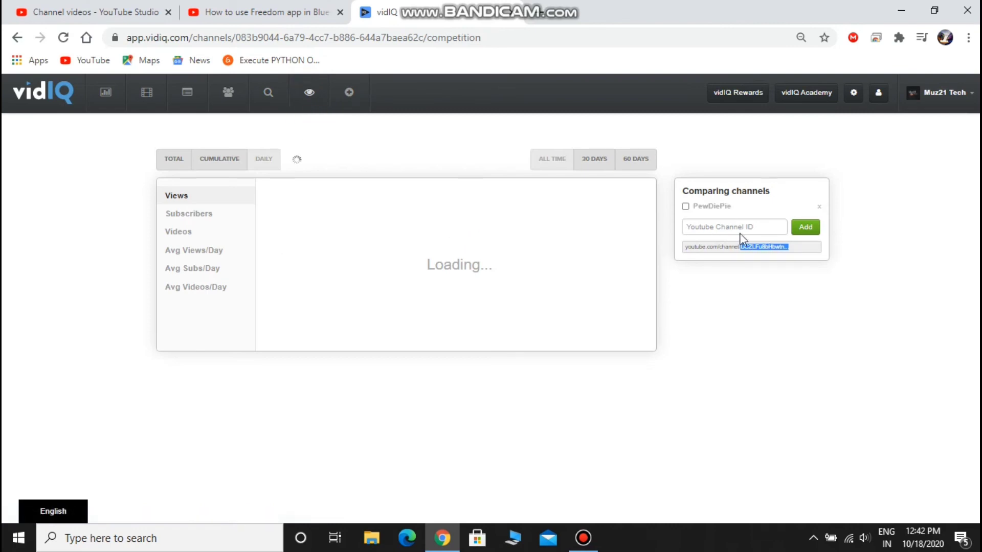
Step: Show the vidIQ plans page with Boost kept at 1 channel for $49/month
left_click(335, 91)
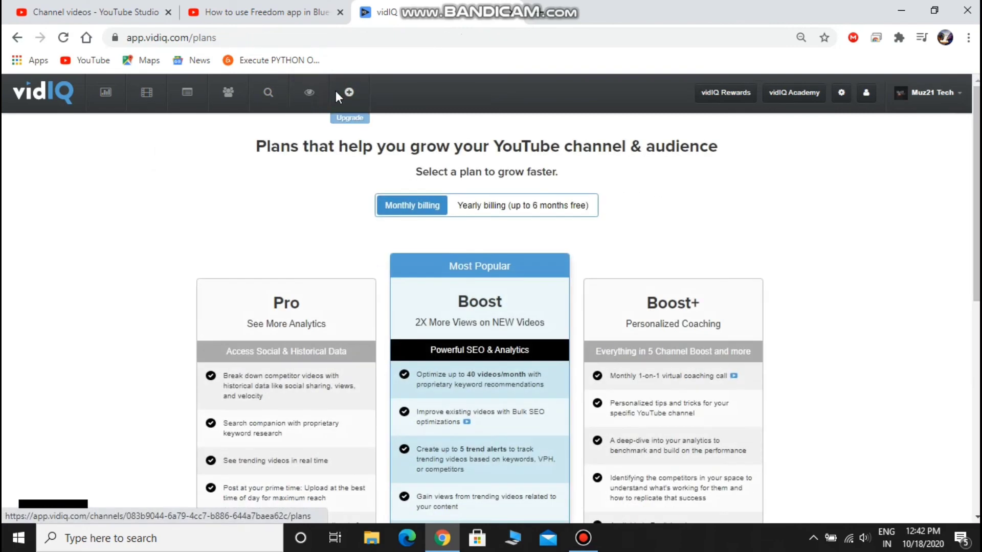
scroll(976, 296, "down", 4)
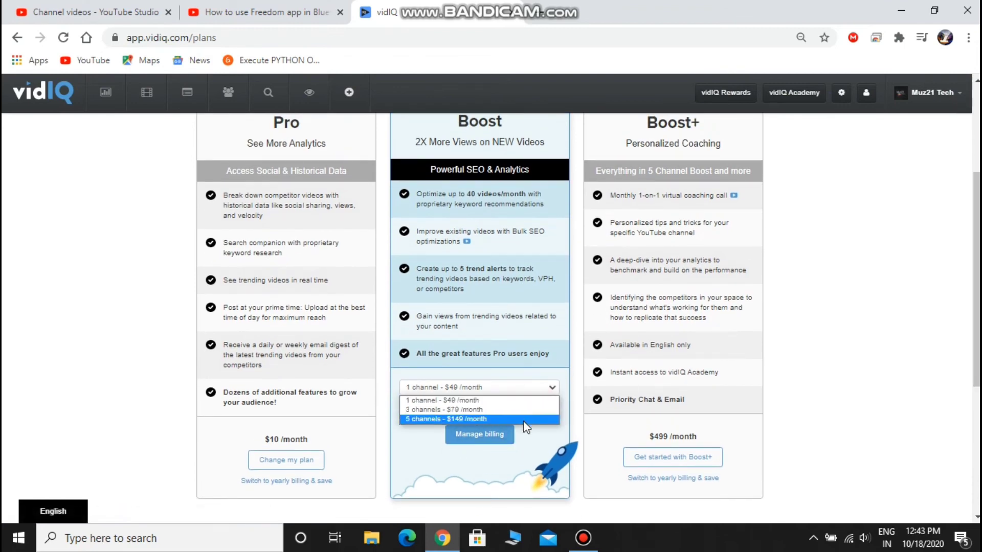
left_click(511, 400)
scroll(486, 317, "down", 5)
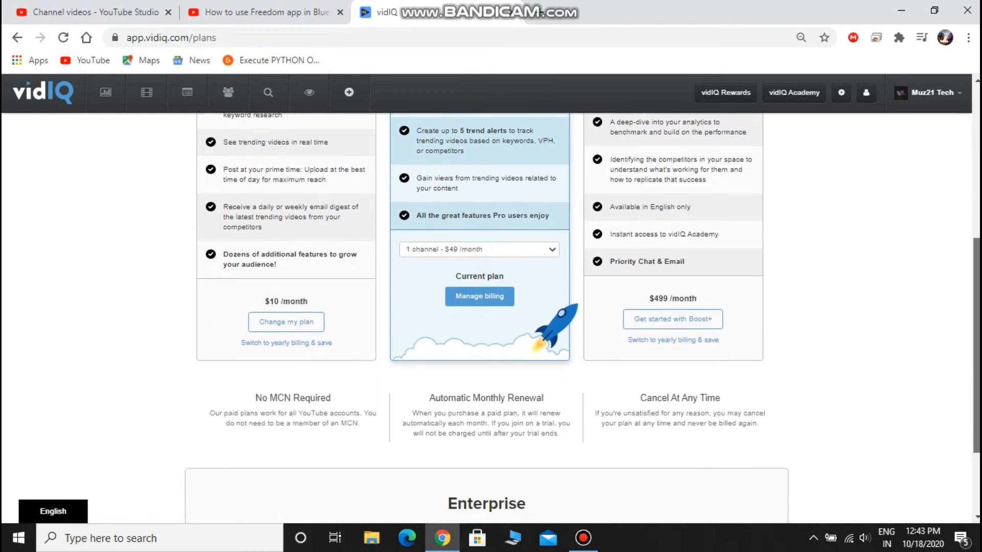
scroll(486, 317, "up", 6)
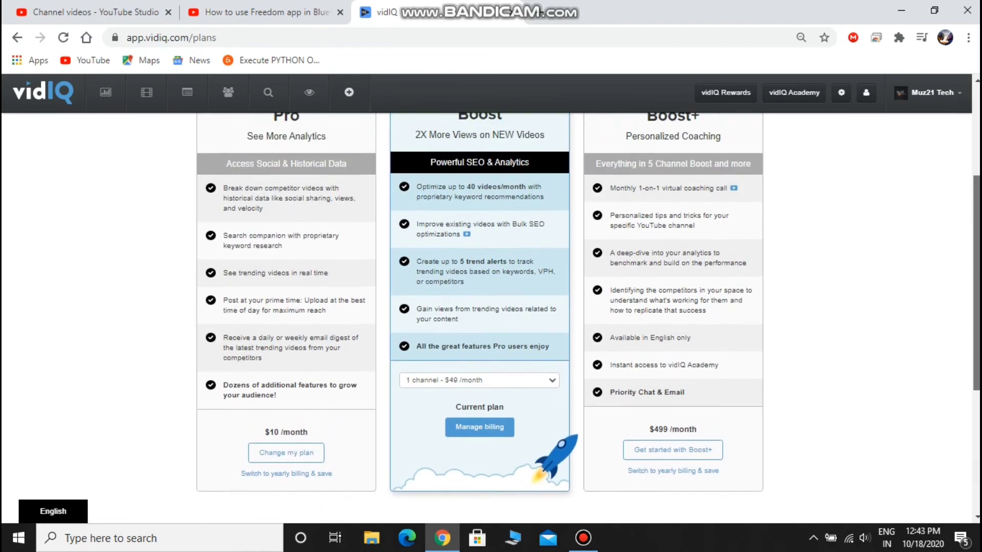